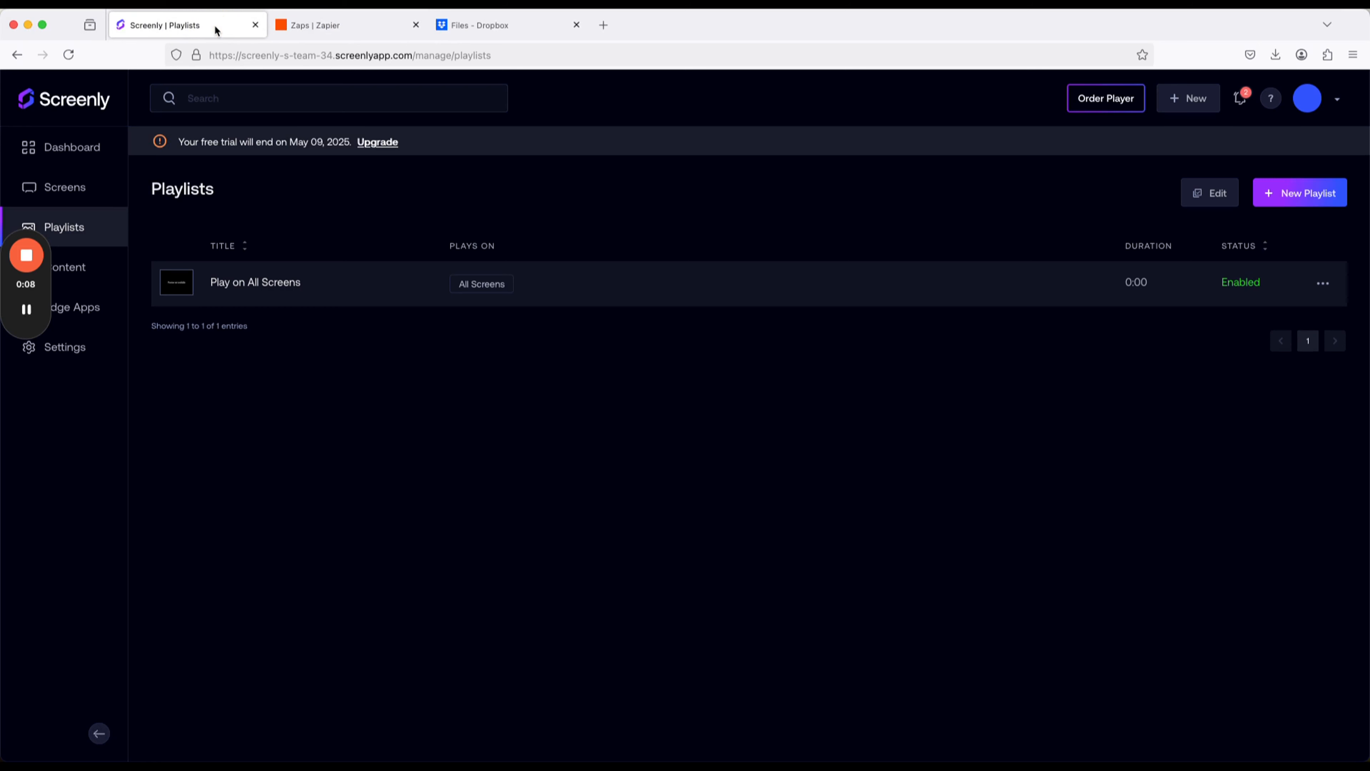
Look over the Dropbox files page, the Zapier Zaps page and Screenly's Screens page.
{"action": "left_click", "coordinate": [501, 26]}
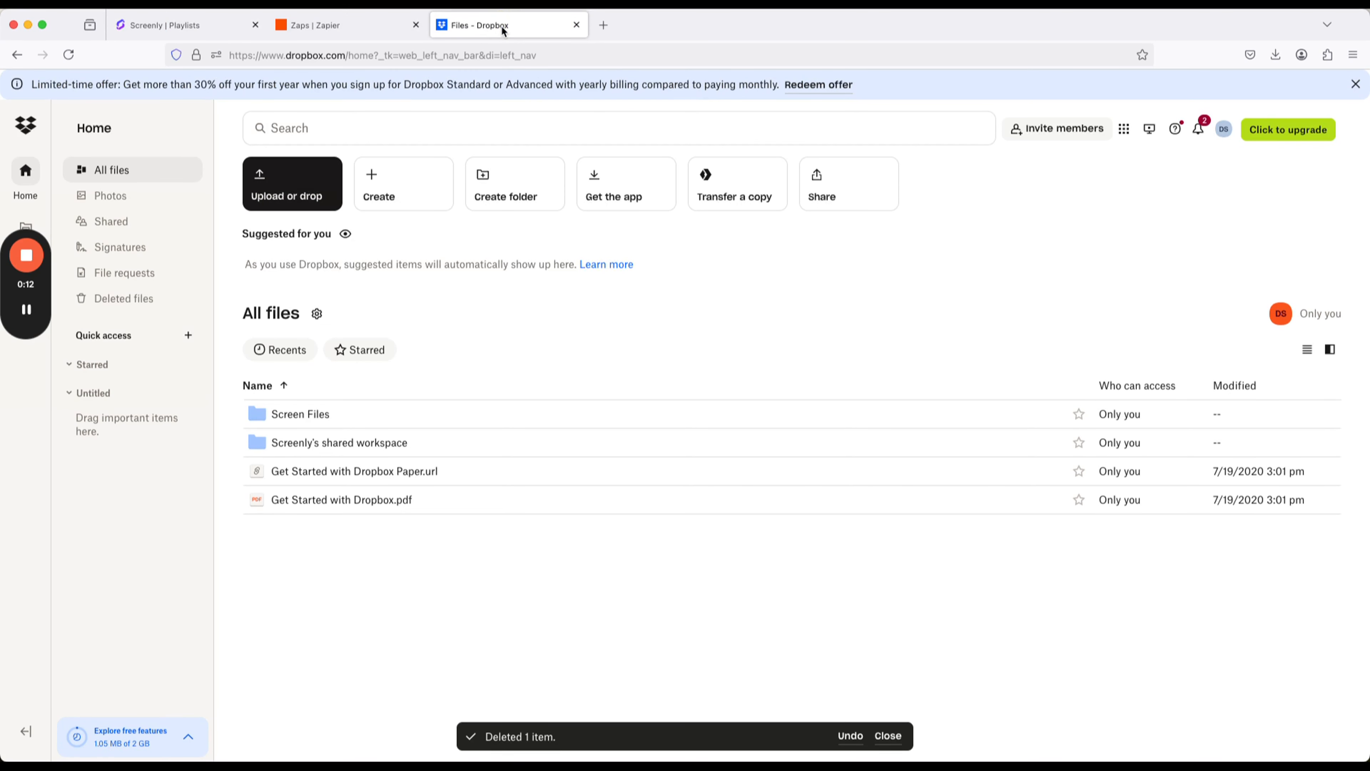
{"action": "mouse_move", "coordinate": [349, 25]}
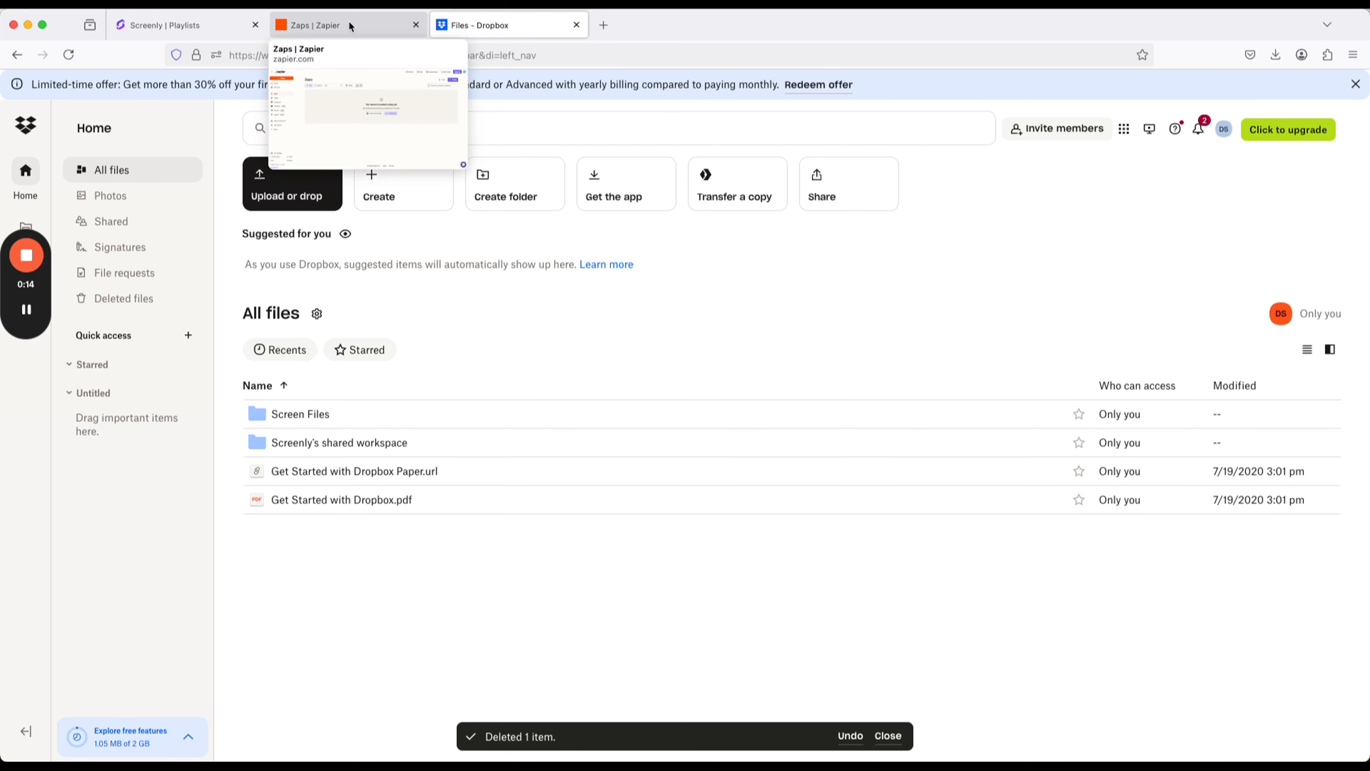
{"action": "left_click", "coordinate": [350, 26]}
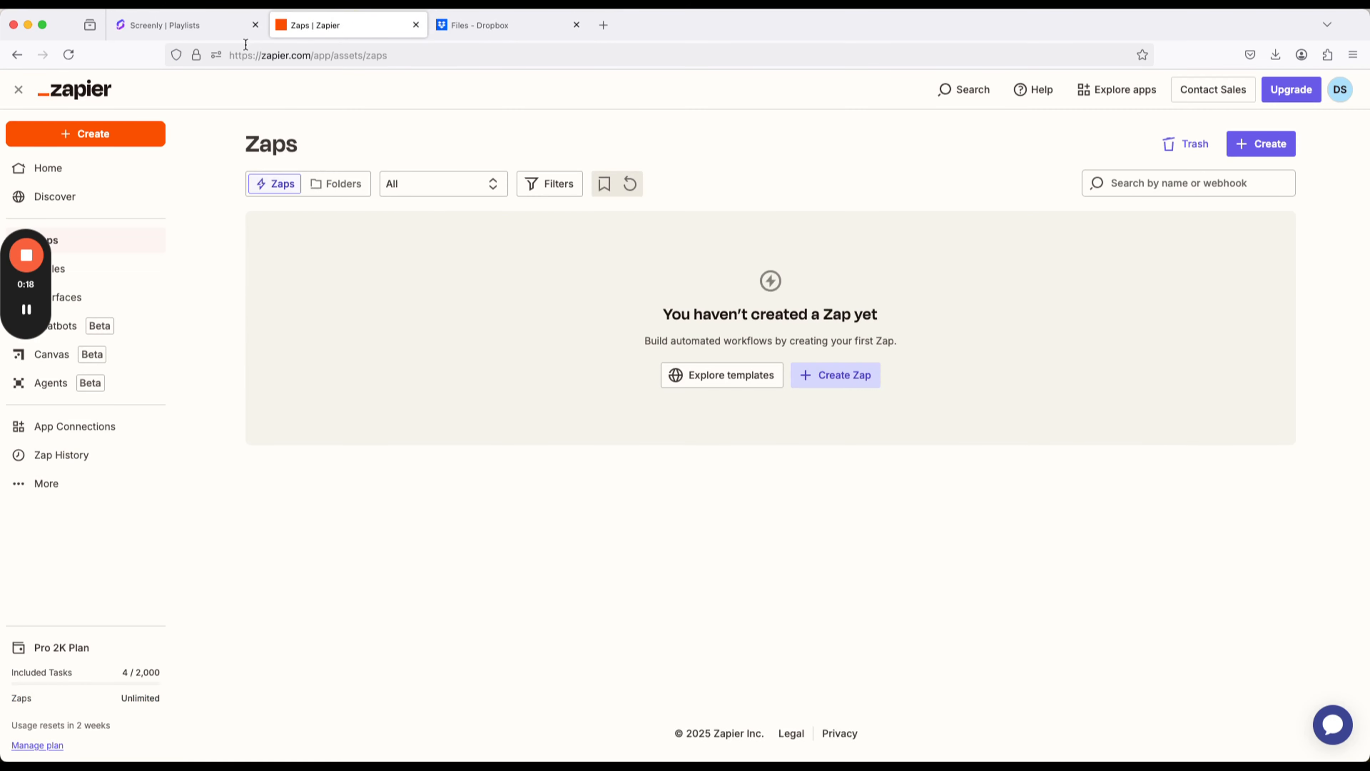
{"action": "left_click", "coordinate": [221, 27]}
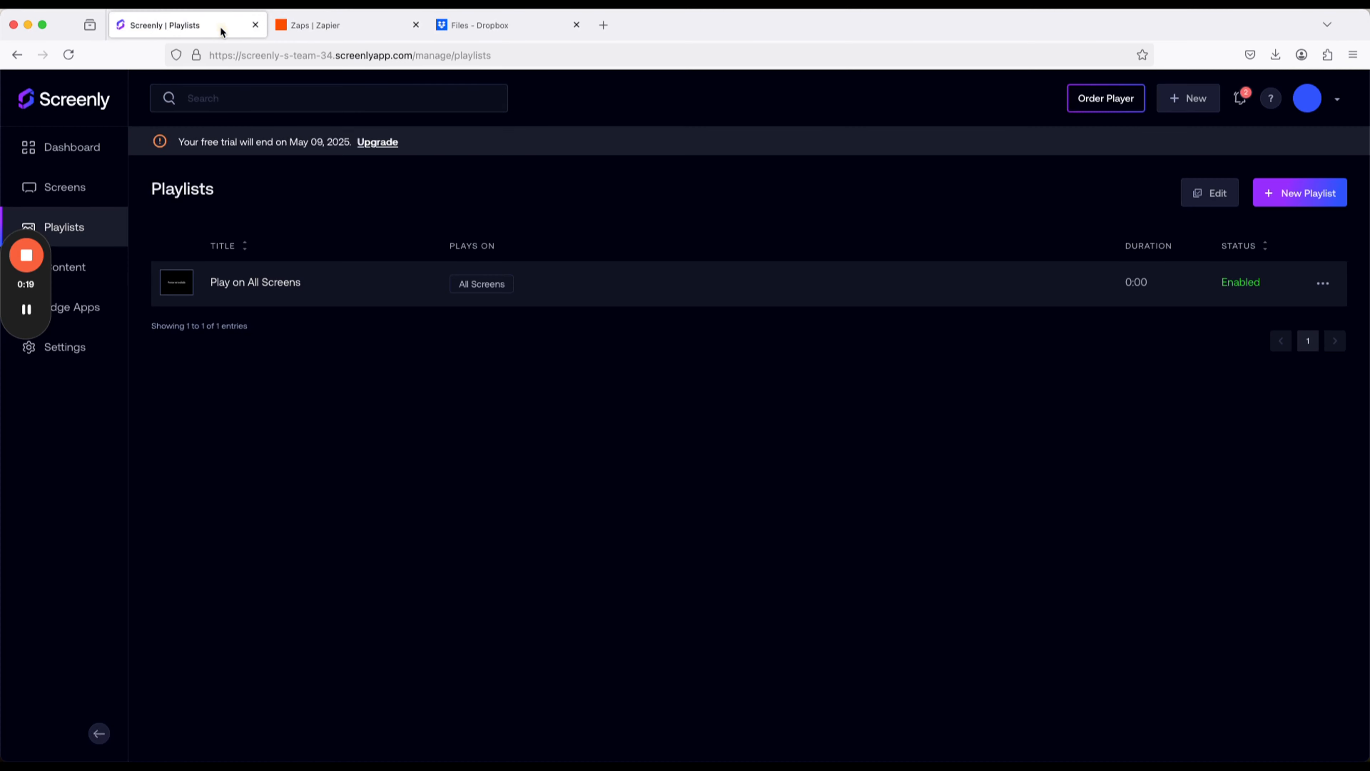
{"action": "left_click", "coordinate": [96, 183]}
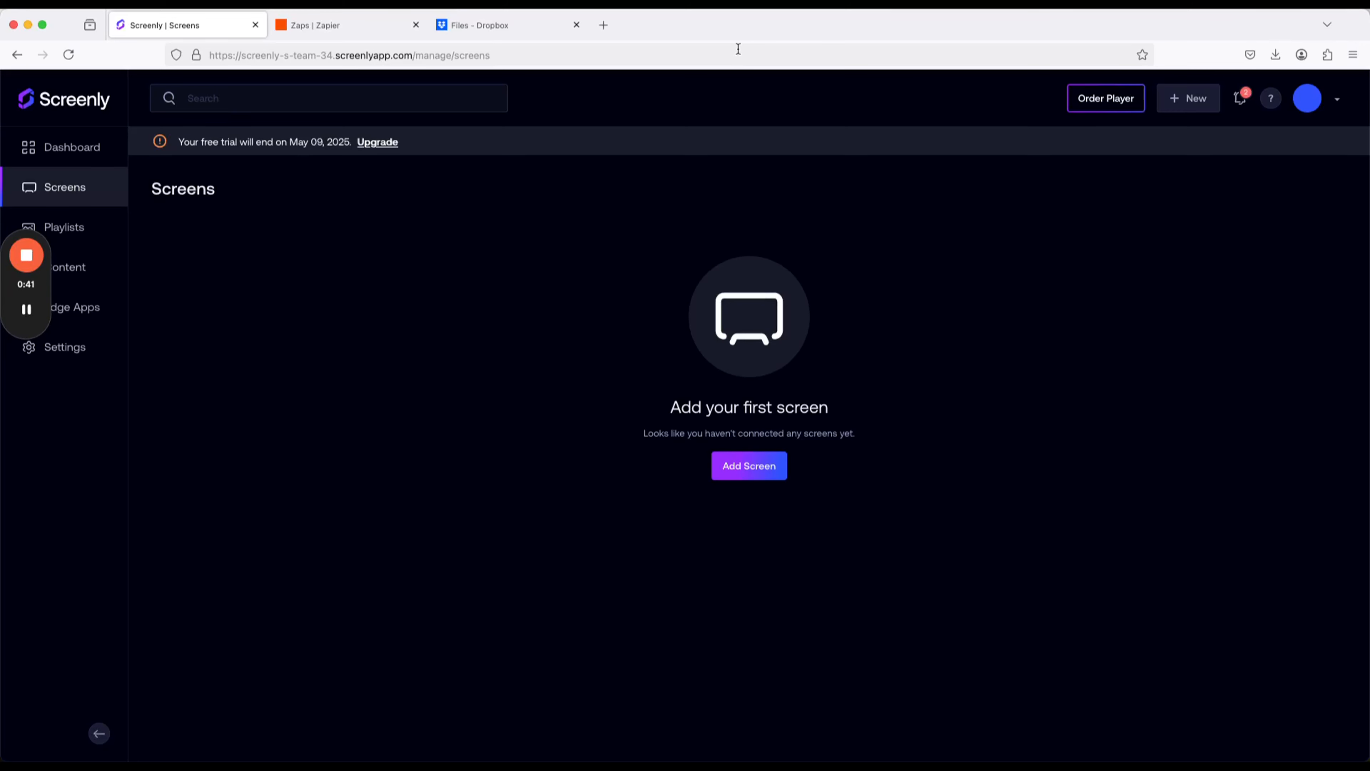
{"action": "left_click", "coordinate": [498, 28]}
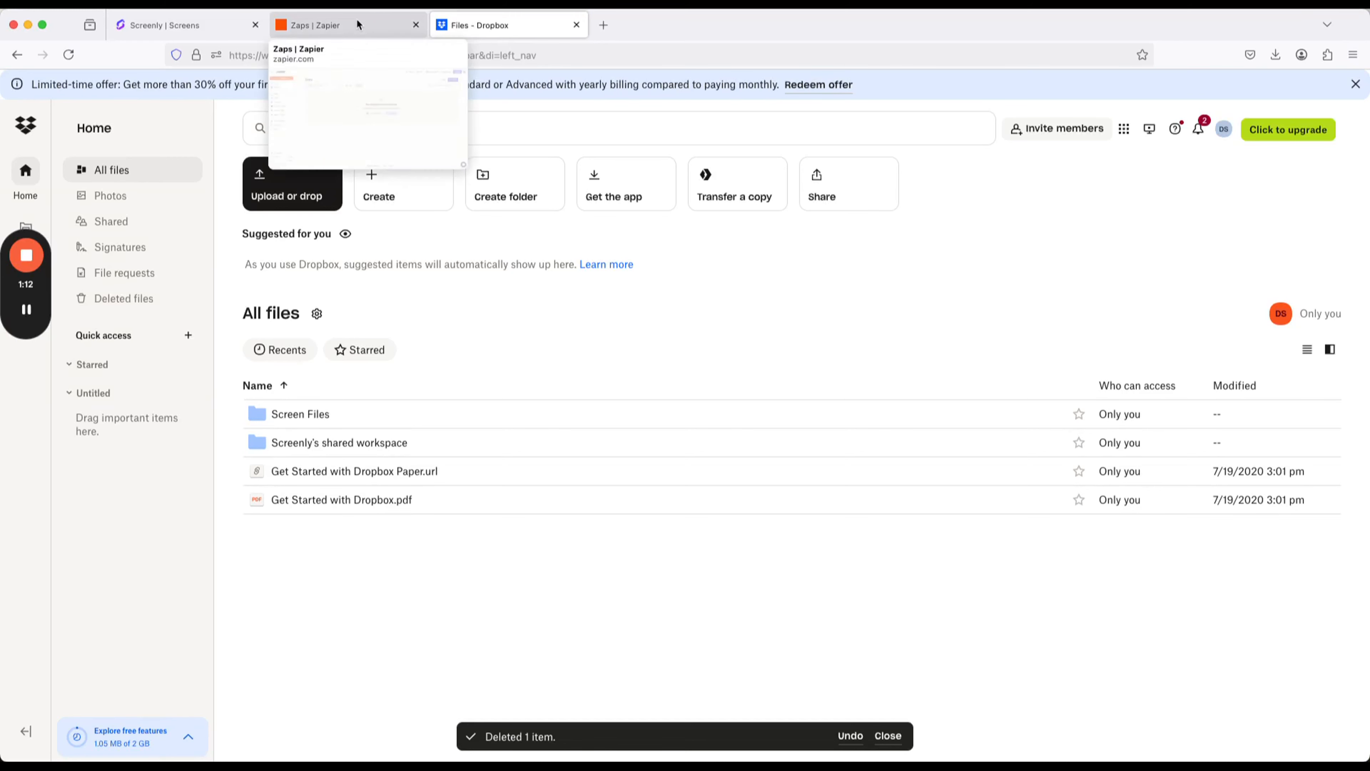
{"action": "left_click", "coordinate": [180, 25]}
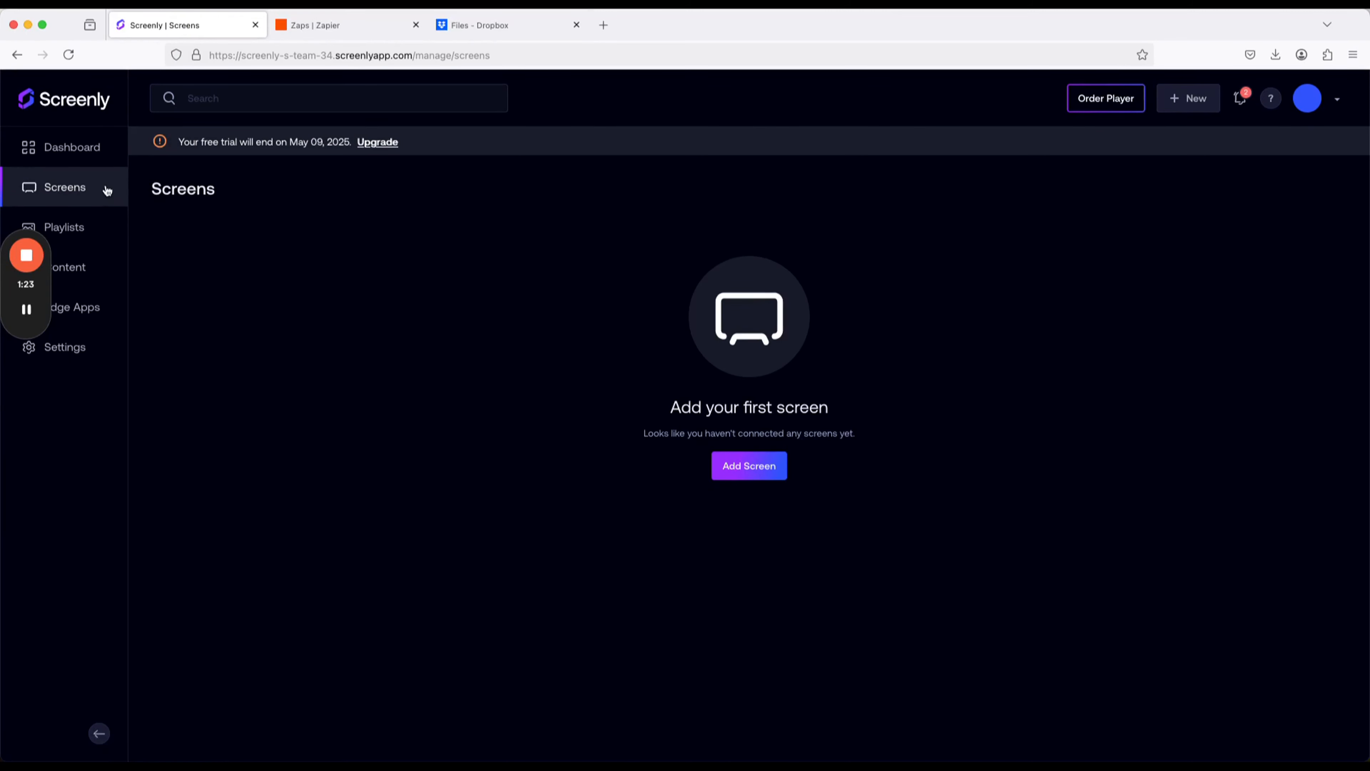
Start adding a web-based Screenly Anywhere screen and open its pairing page at anywhere.screenly.io.
{"action": "left_click", "coordinate": [728, 467]}
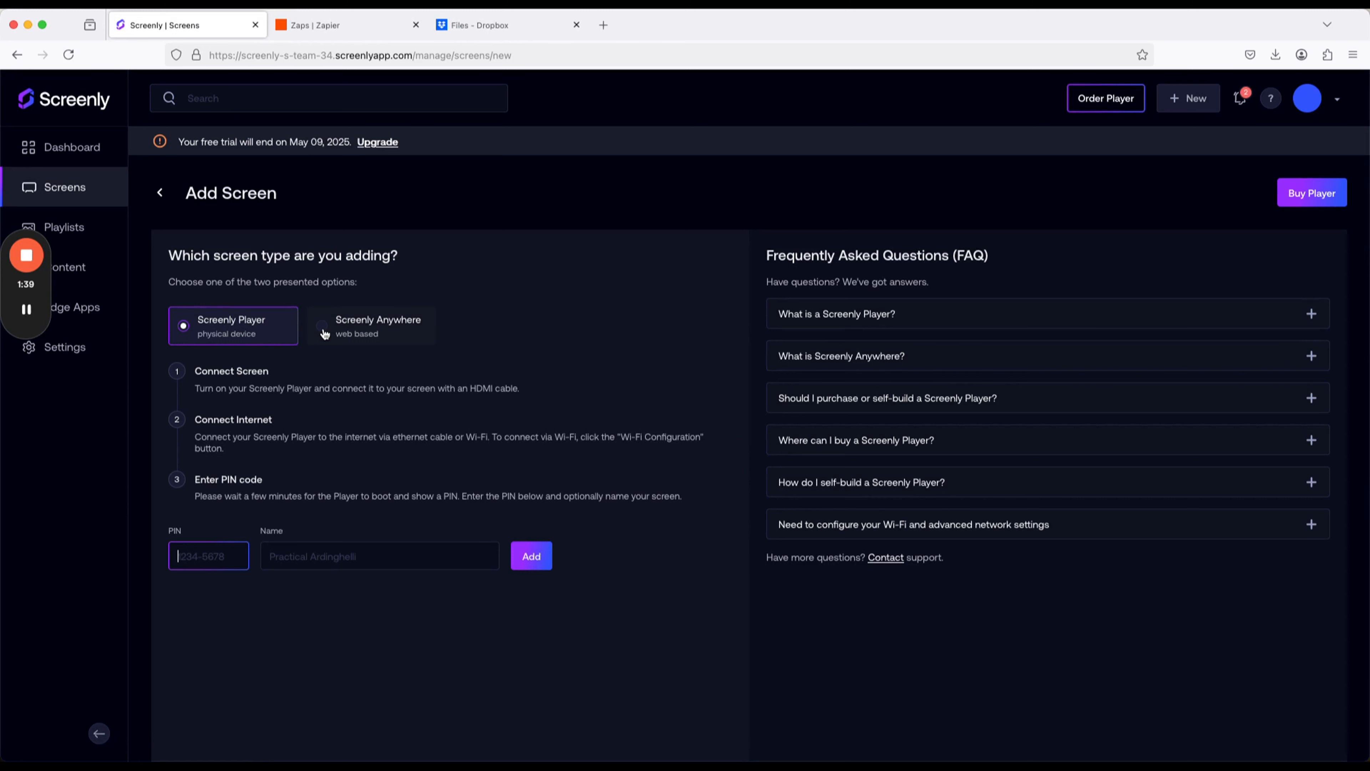
{"action": "left_click", "coordinate": [323, 330]}
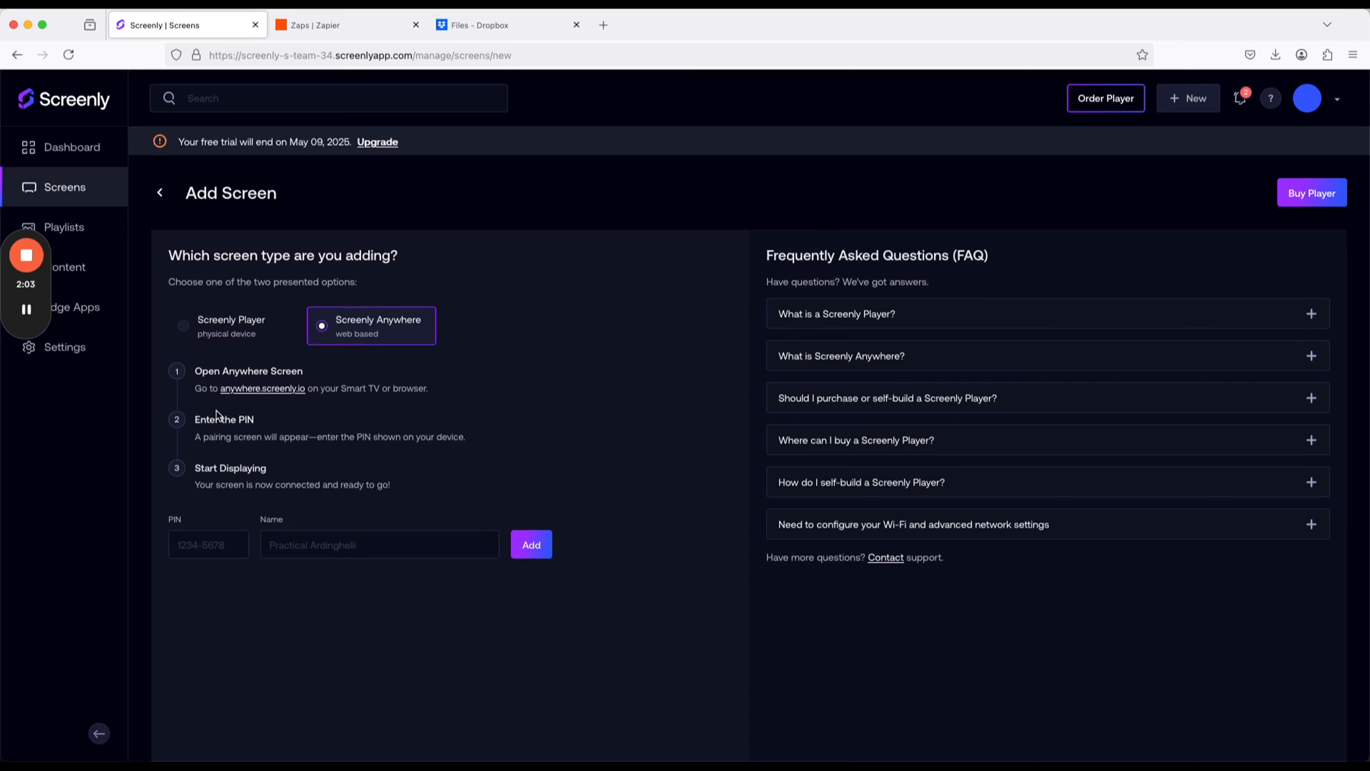
{"action": "left_click", "coordinate": [249, 391]}
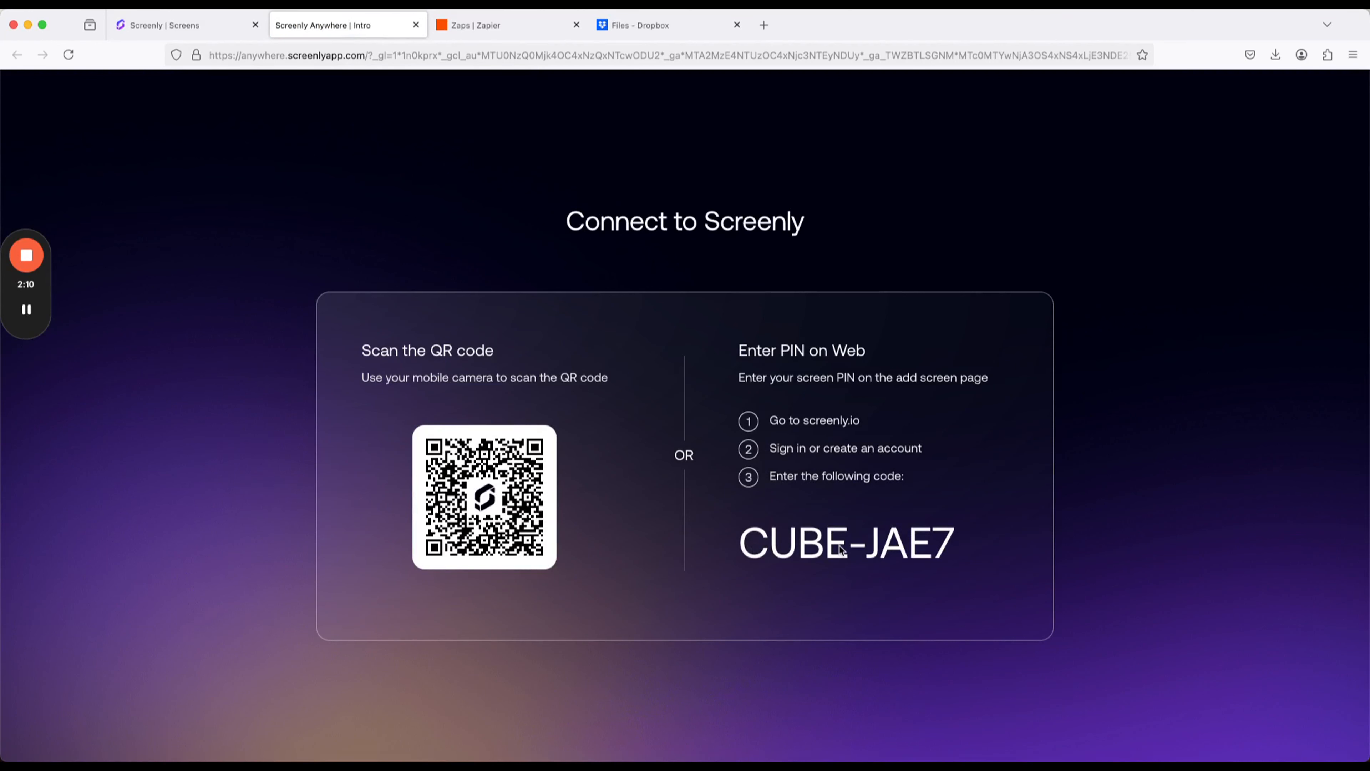
Enter the pairing PIN from the Screenly Anywhere page in the new screen's PIN field.
{"action": "left_click", "coordinate": [159, 25]}
{"action": "left_click", "coordinate": [204, 546]}
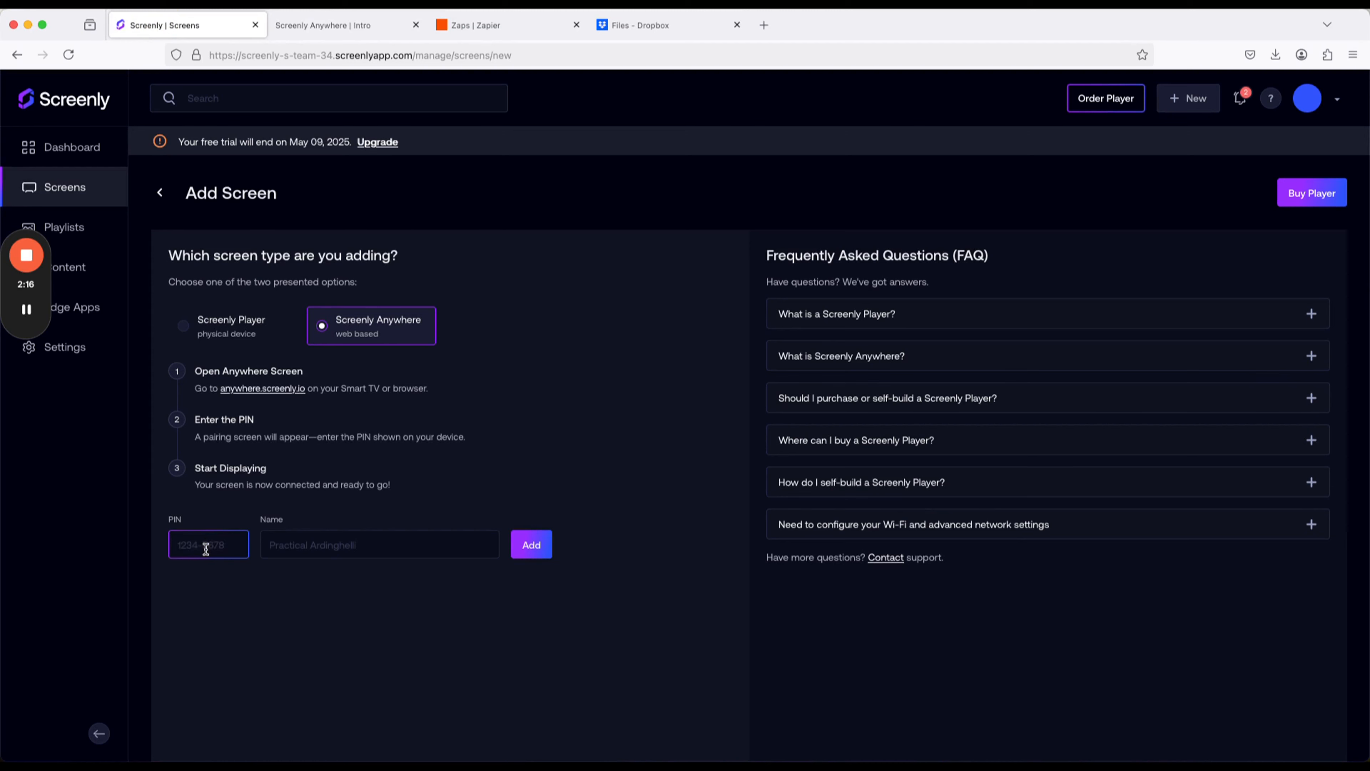
{"action": "type", "text": "cube"}
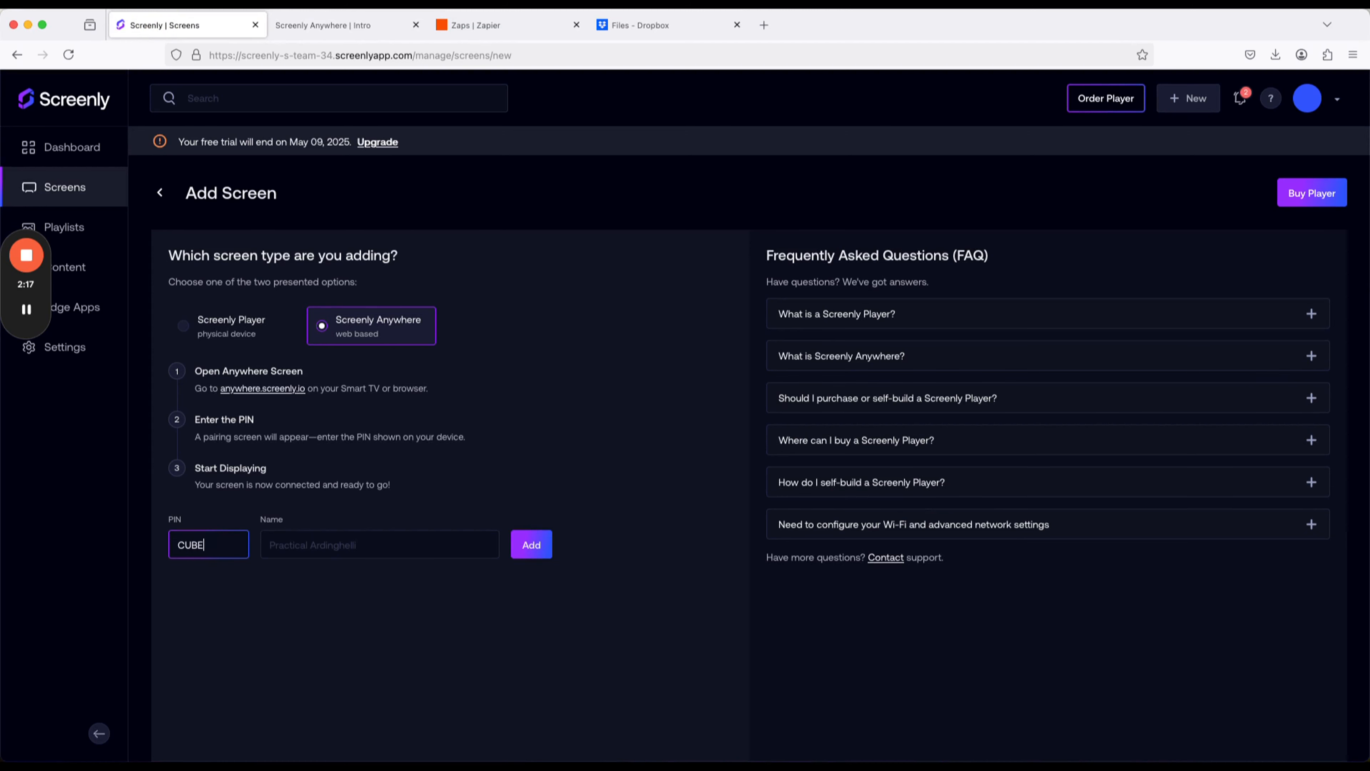
{"action": "left_click", "coordinate": [327, 26]}
{"action": "left_click", "coordinate": [215, 29]}
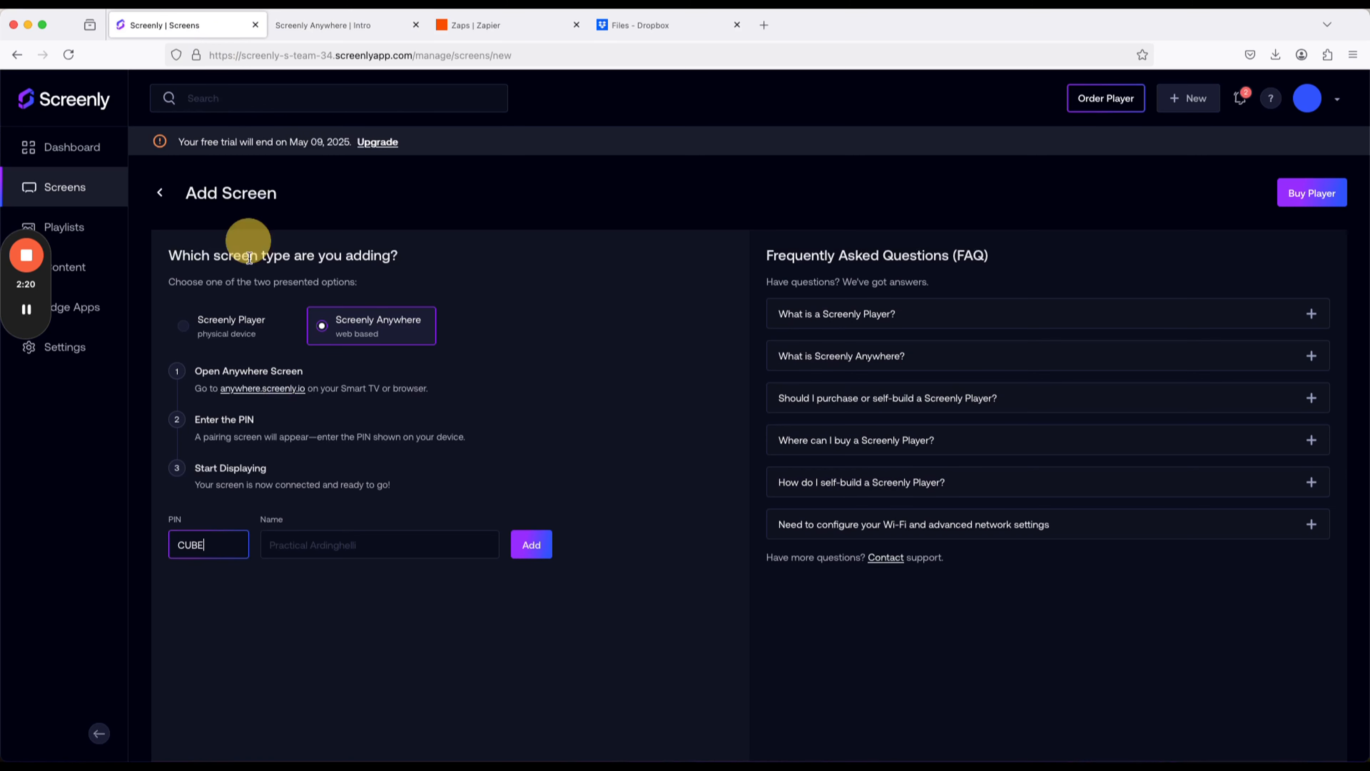
{"action": "type", "text": "-JAE7"}
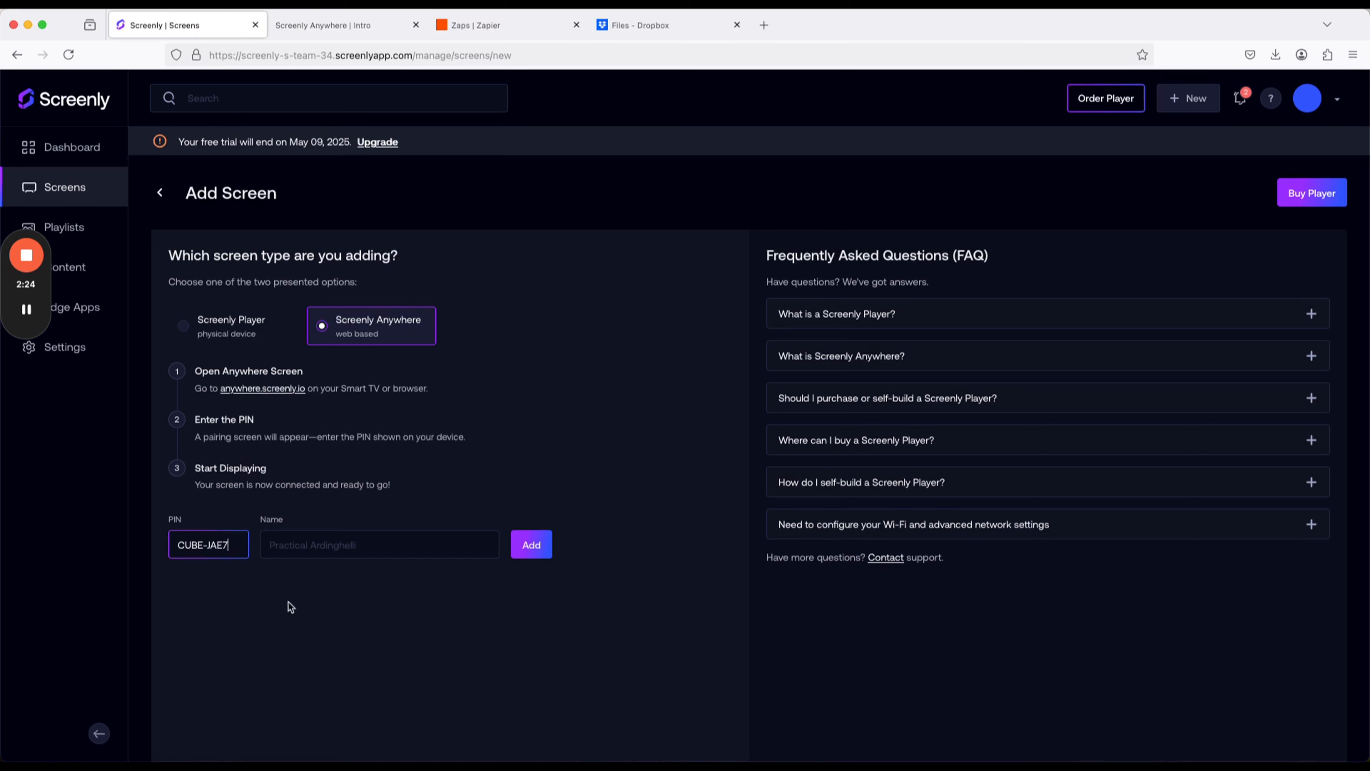
Name the new screen Test Screen, add it, and return to the list of screens.
{"action": "left_click", "coordinate": [337, 548]}
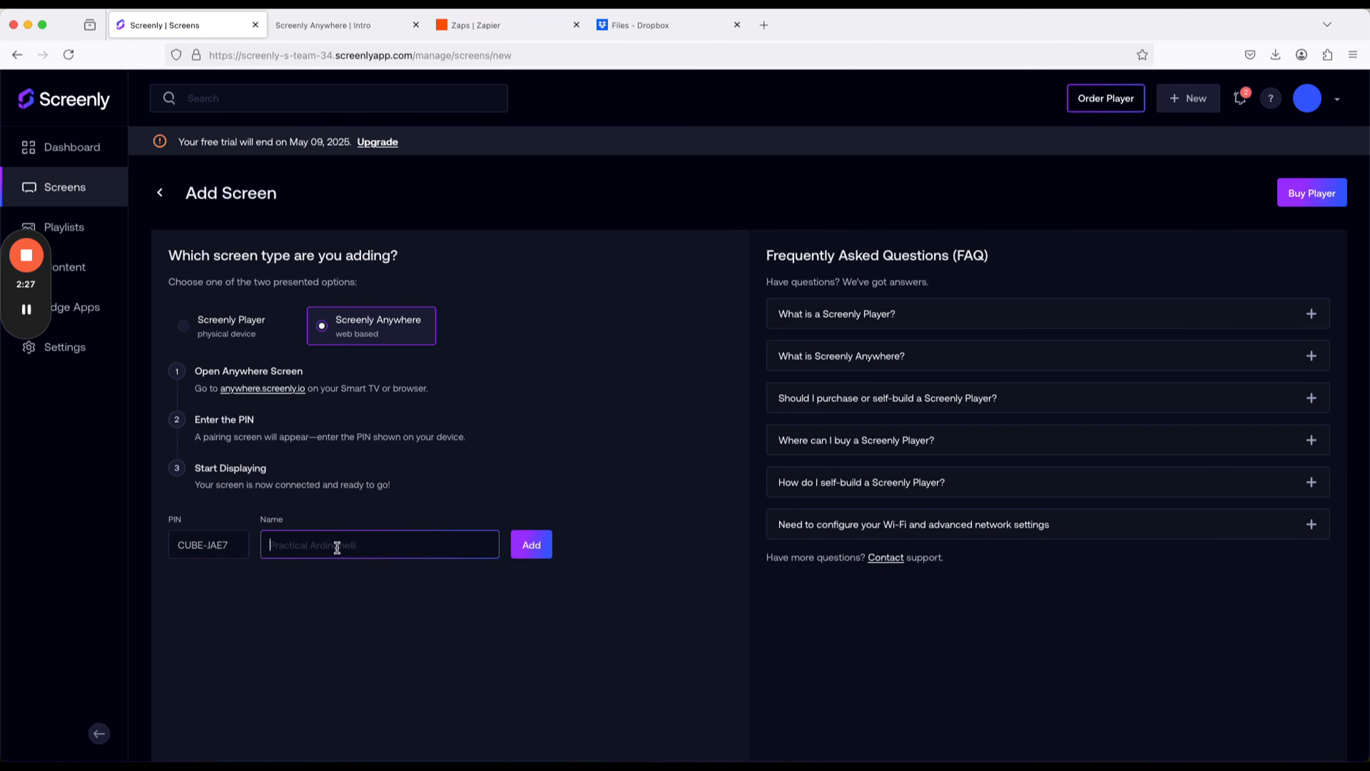
{"action": "type", "text": "Test SCre"}
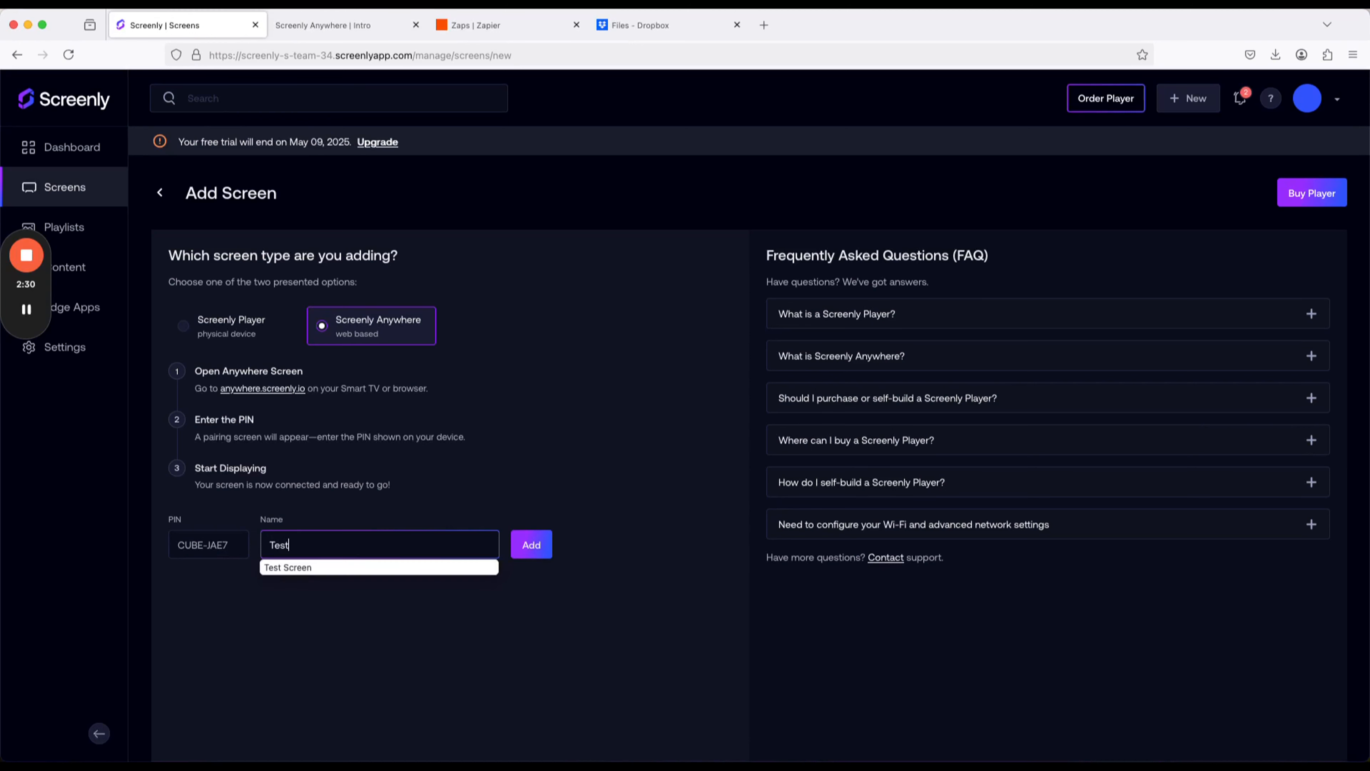
{"action": "key", "text": "BackSpace"}
{"action": "key", "text": "BackSpace"}
{"action": "key", "text": "BackSpace"}
{"action": "type", "text": "creen"}
{"action": "left_click", "coordinate": [543, 544]}
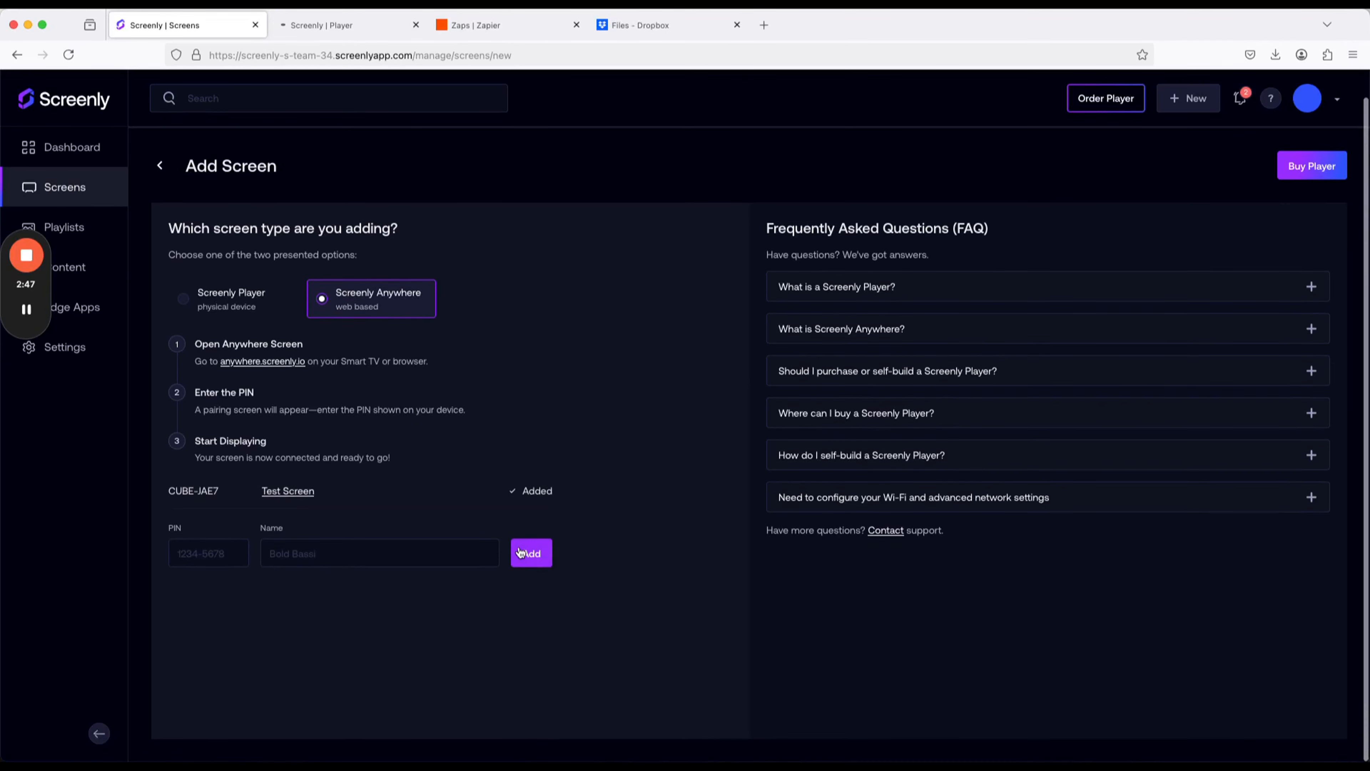
{"action": "left_click", "coordinate": [94, 189]}
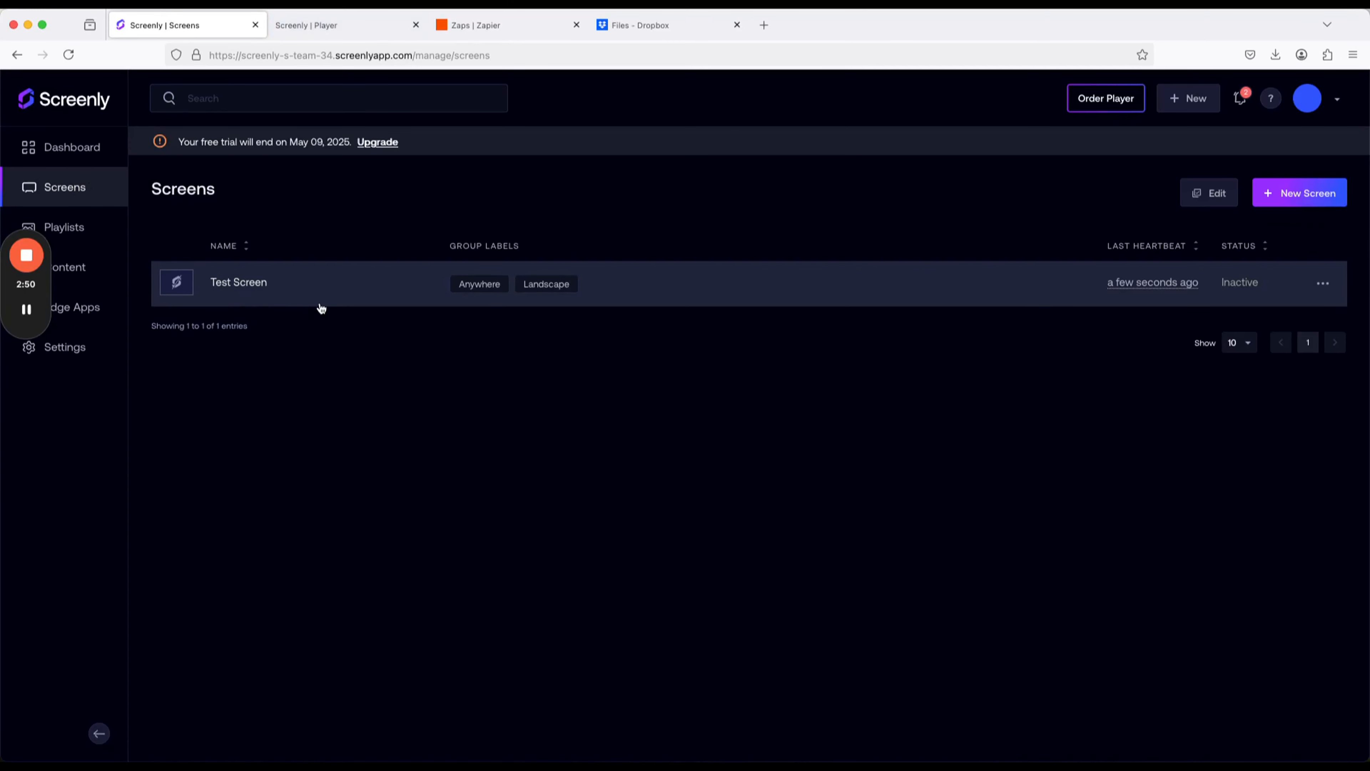
Create a new Screenly playlist named Test Playlist.
{"action": "left_click", "coordinate": [68, 226]}
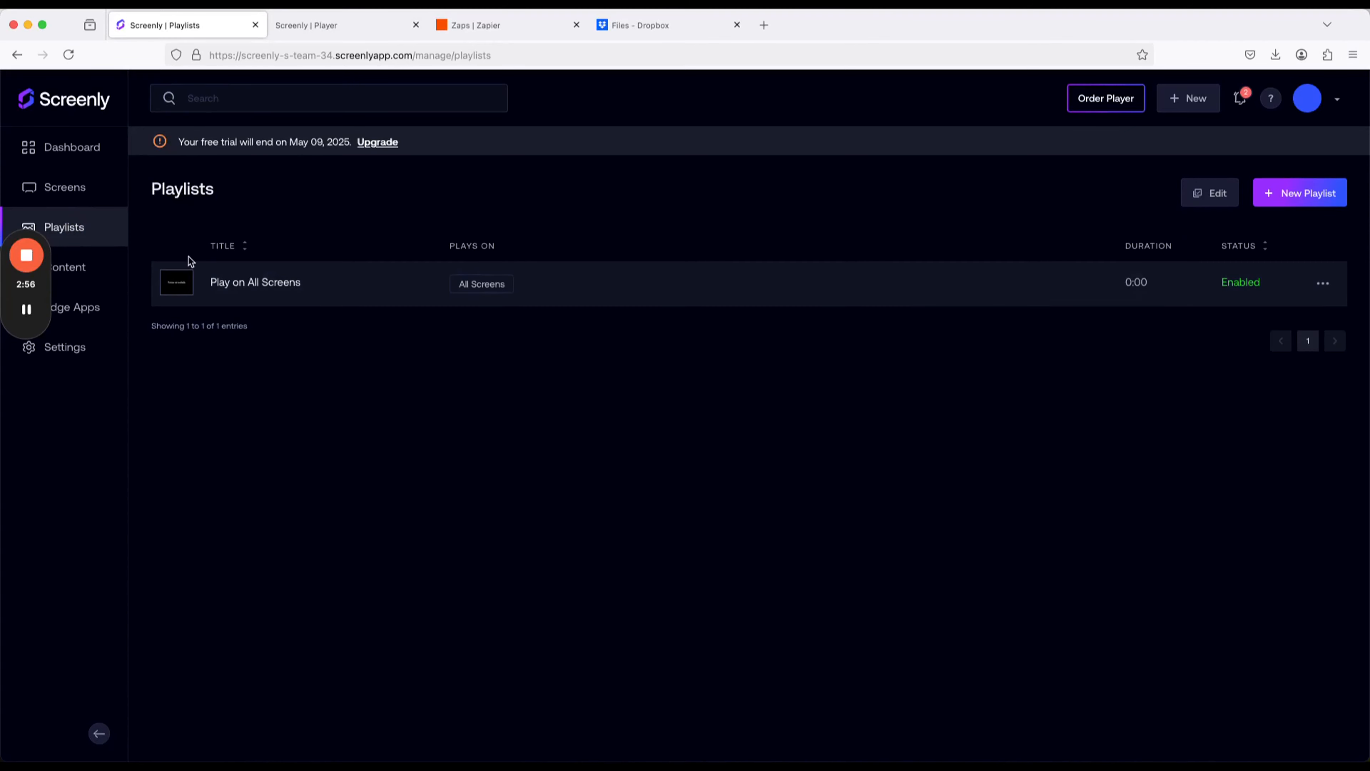
{"action": "left_click", "coordinate": [1308, 193]}
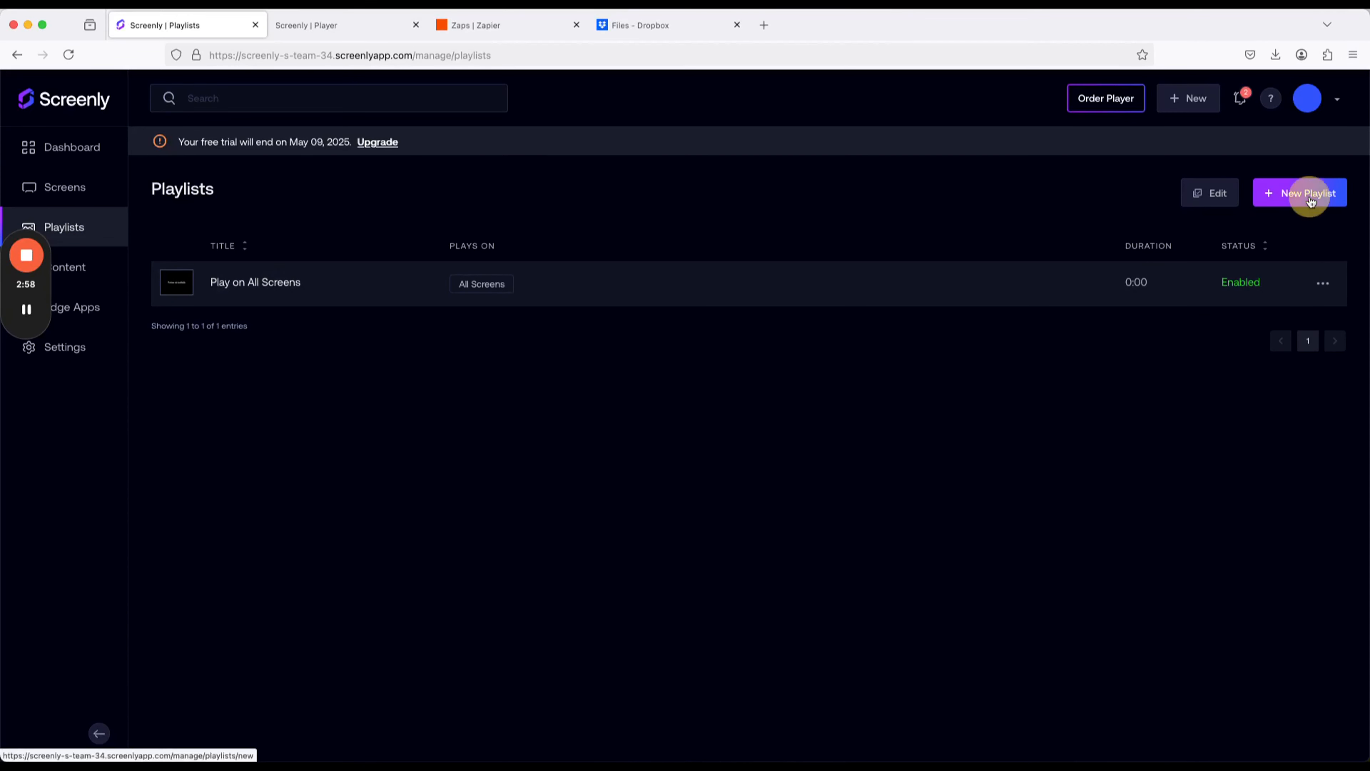
{"action": "left_click", "coordinate": [315, 266]}
{"action": "type", "text": "Test P"}
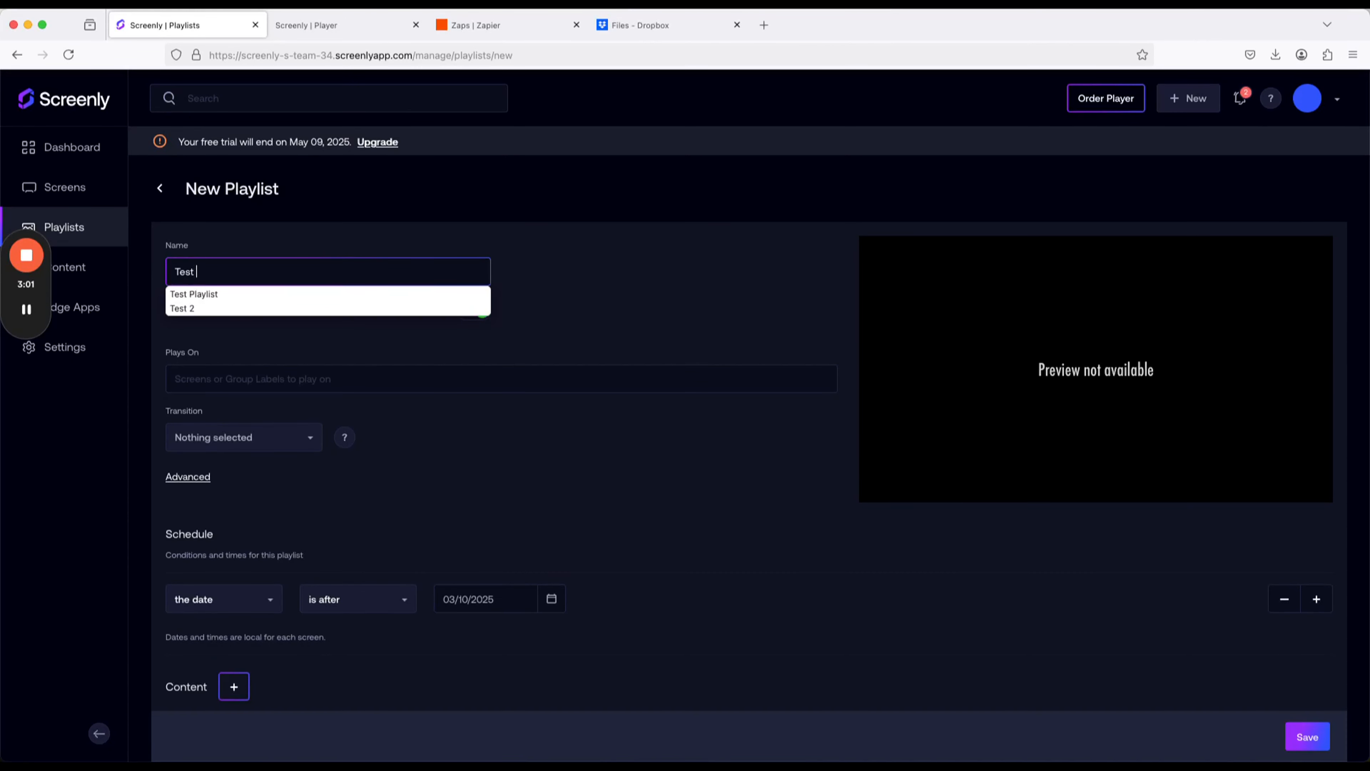
{"action": "type", "text": "laylist"}
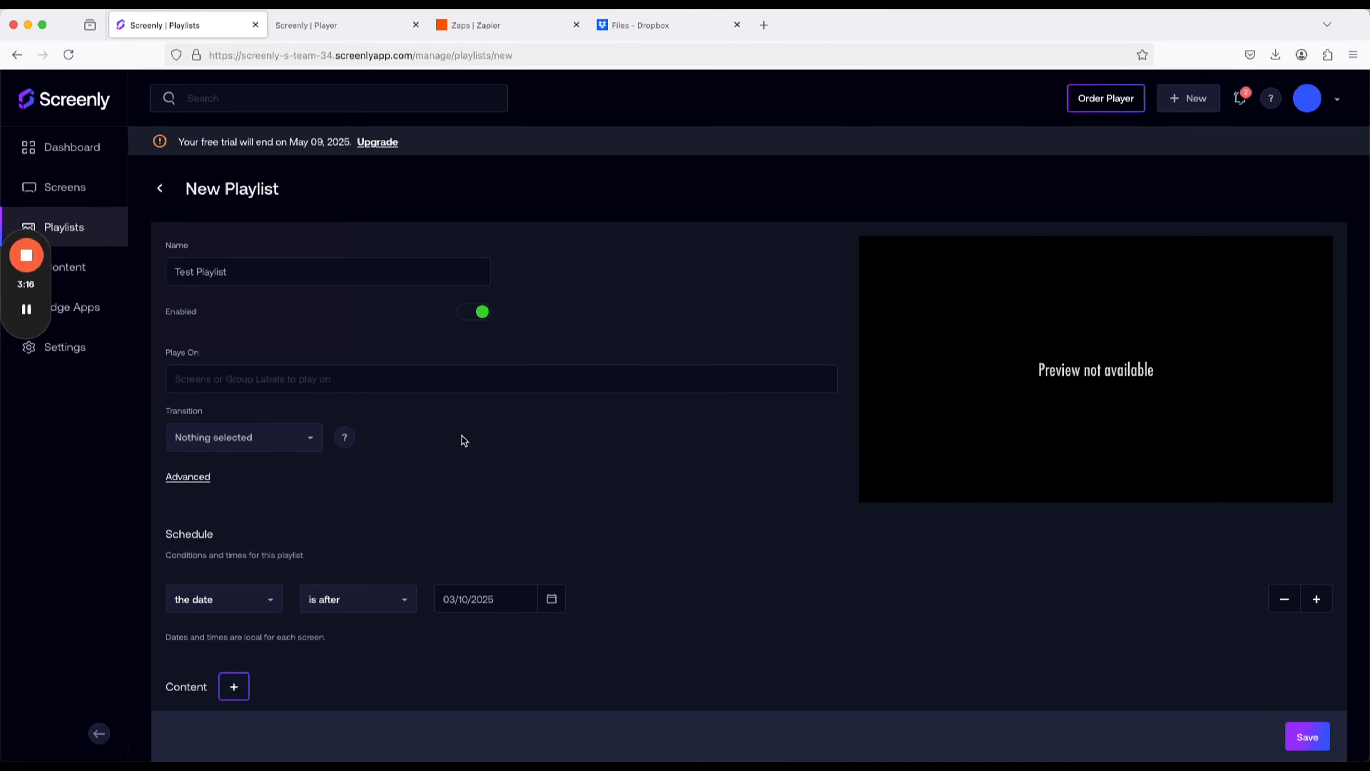
Set the new playlist to play on Test Screen, check the Screenly player page, and save the playlist.
{"action": "left_click", "coordinate": [308, 384]}
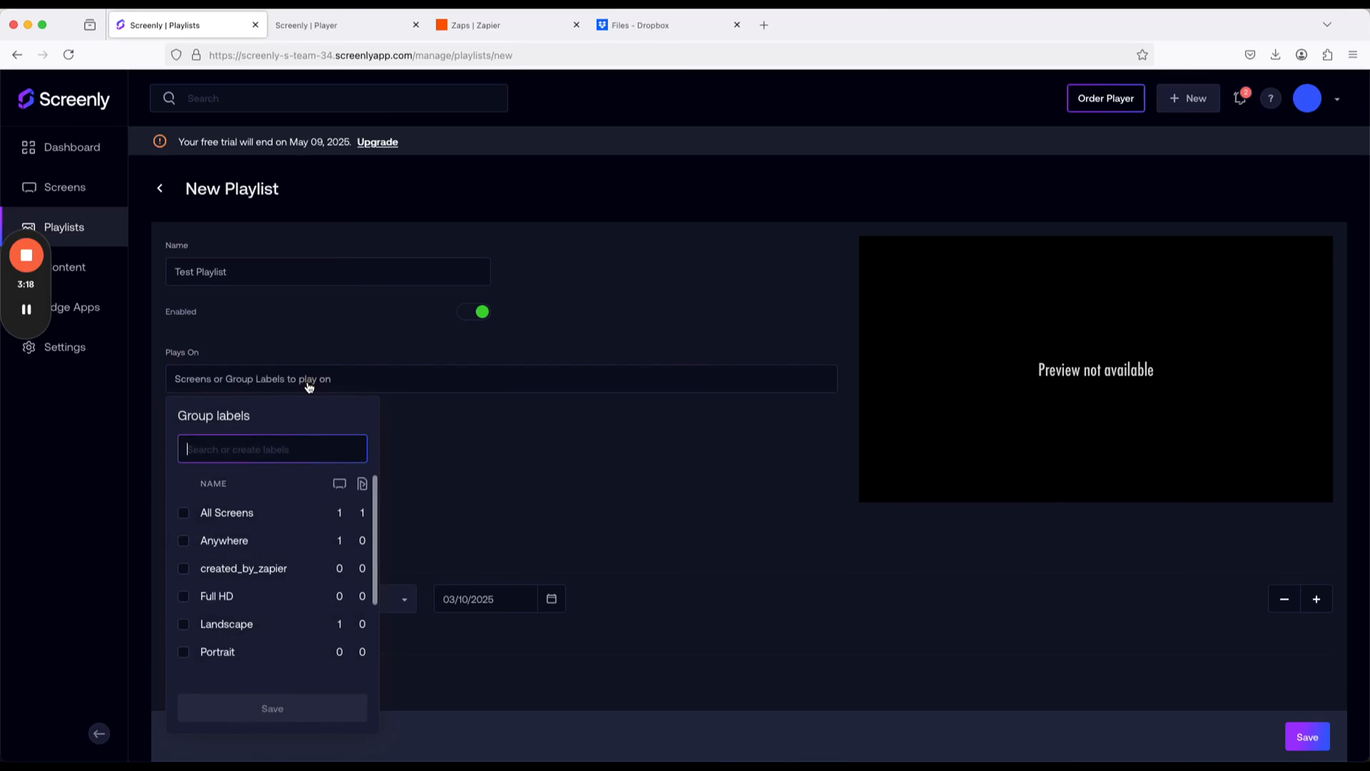
{"action": "scroll", "coordinate": [205, 567], "scroll_direction": "down", "scroll_amount": 3}
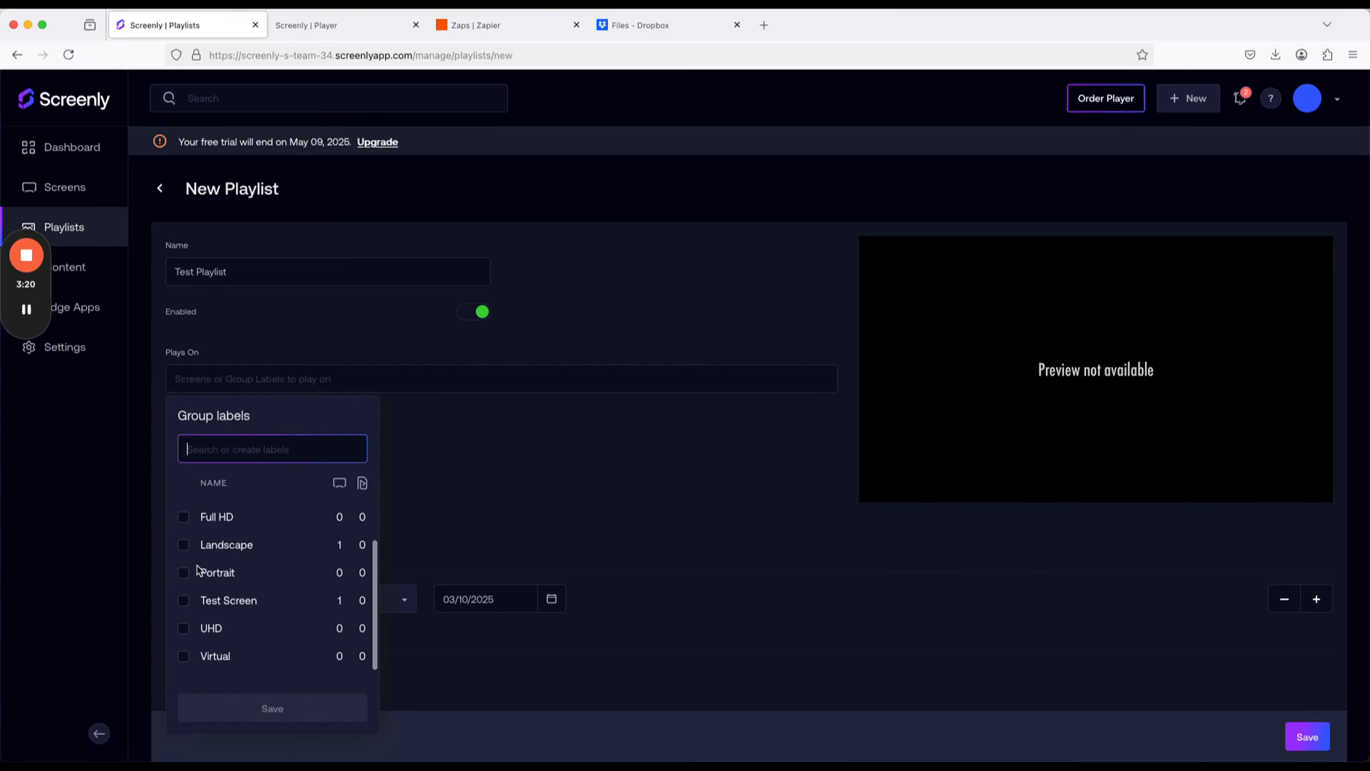
{"action": "left_click", "coordinate": [205, 600]}
{"action": "left_click", "coordinate": [249, 711]}
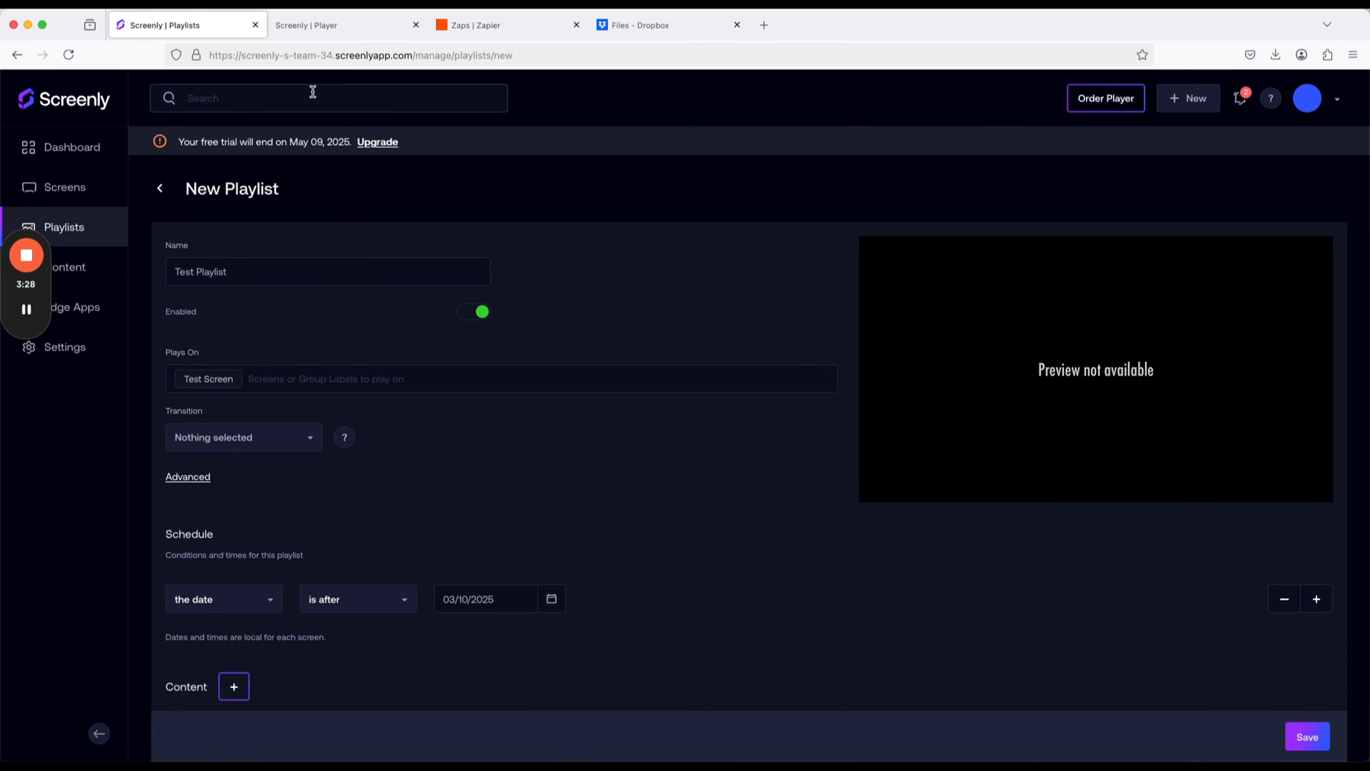
{"action": "left_click", "coordinate": [338, 33]}
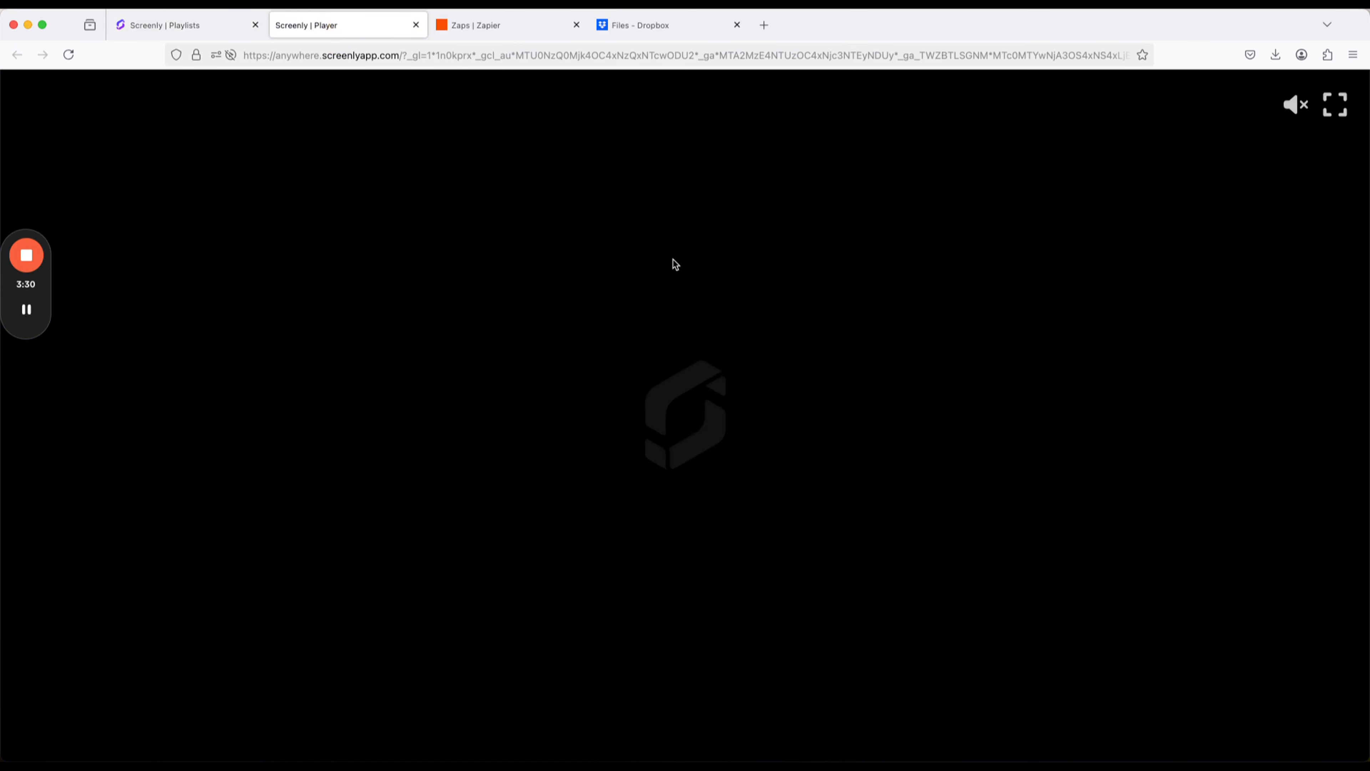
{"action": "left_click", "coordinate": [198, 27]}
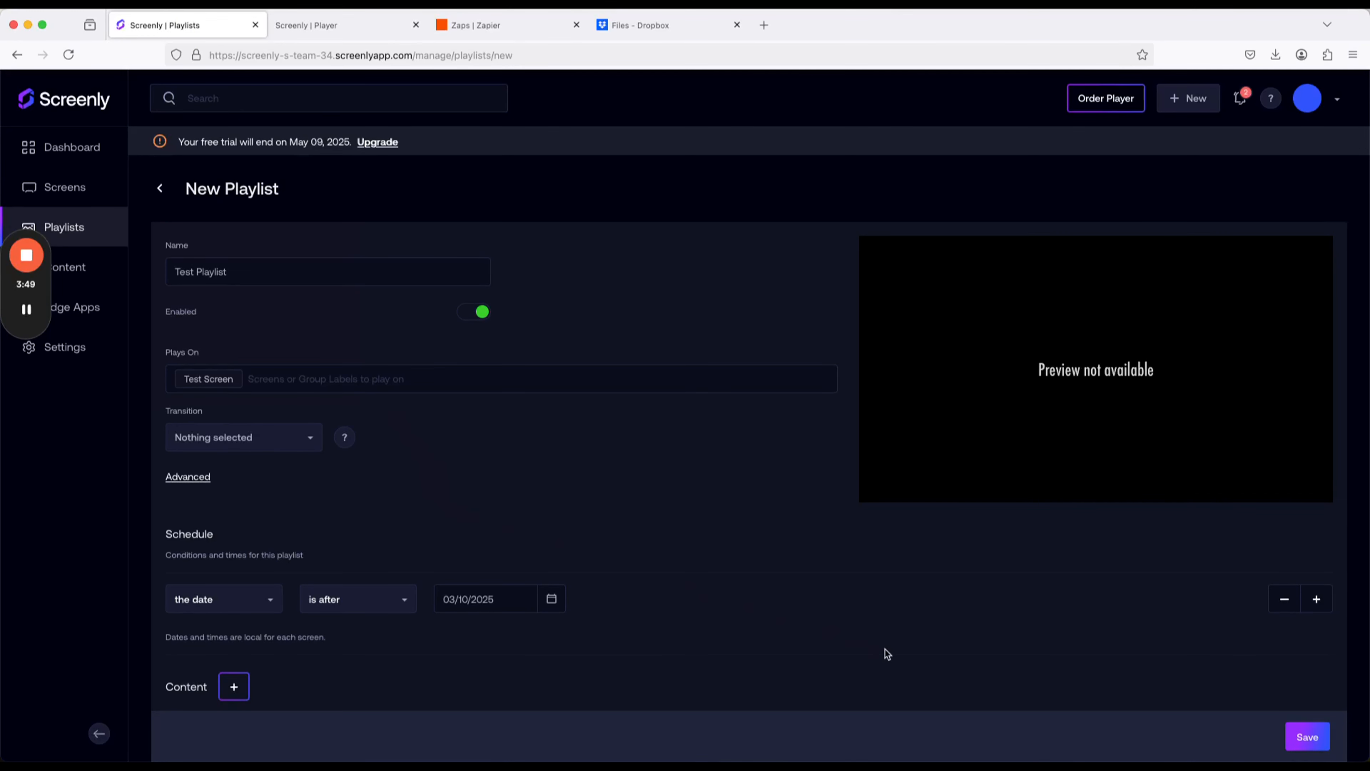
{"action": "left_click", "coordinate": [1308, 737]}
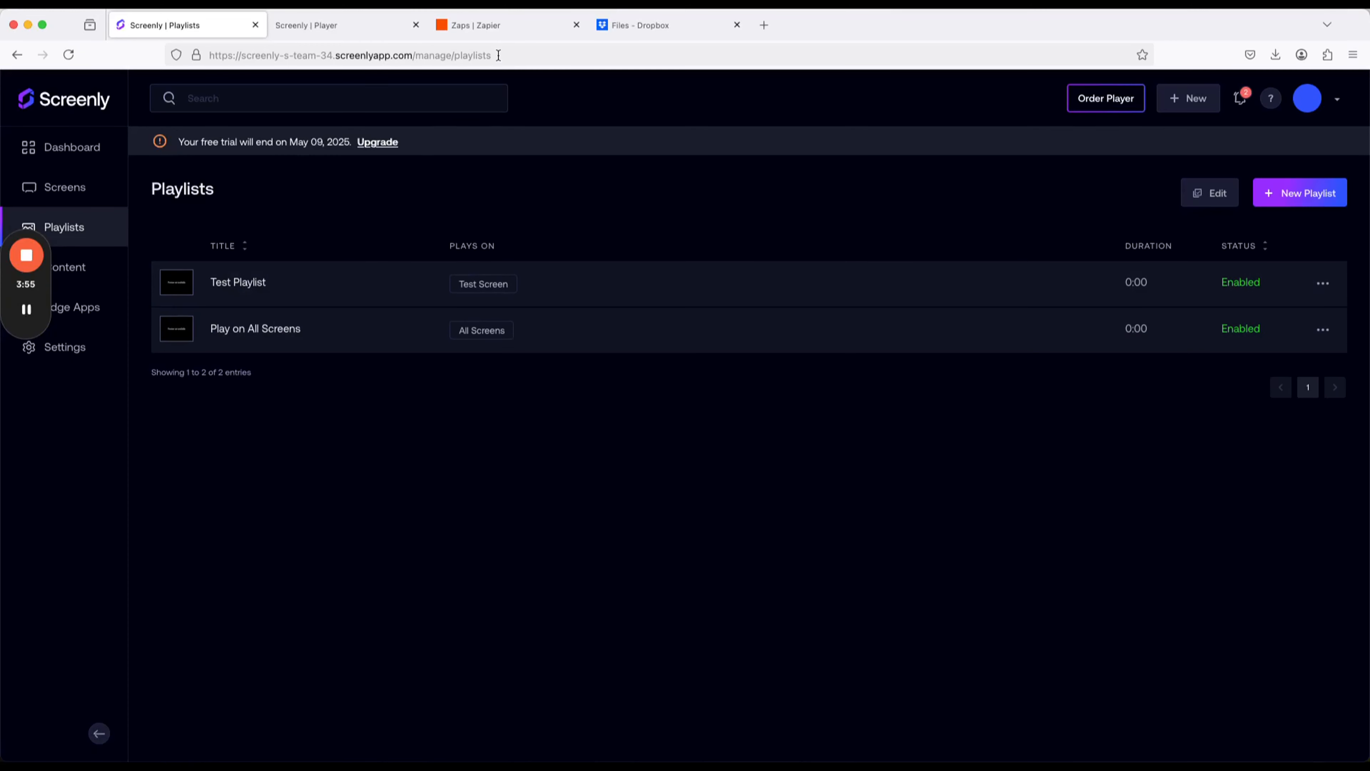
Switch to Dropbox and open the Screen Files folder.
{"action": "left_click", "coordinate": [601, 29]}
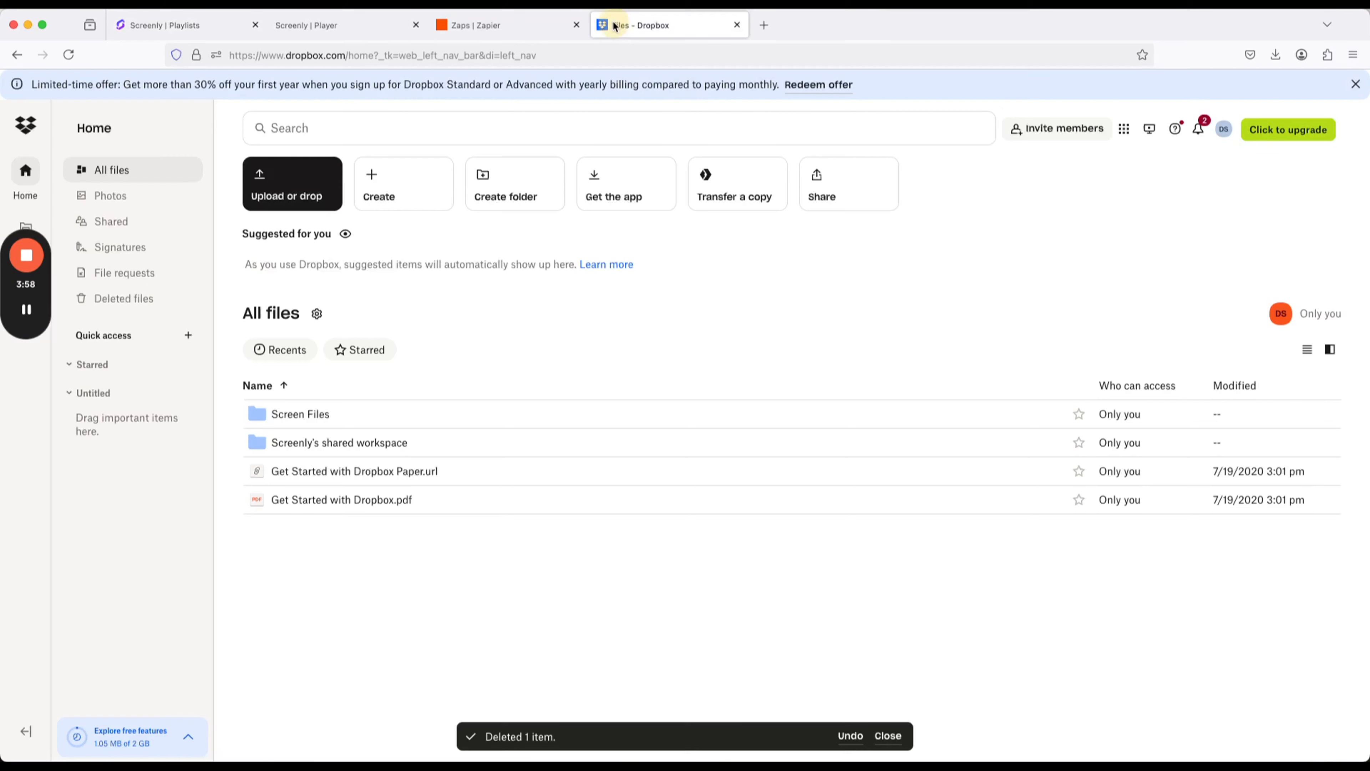
{"action": "left_click", "coordinate": [288, 419]}
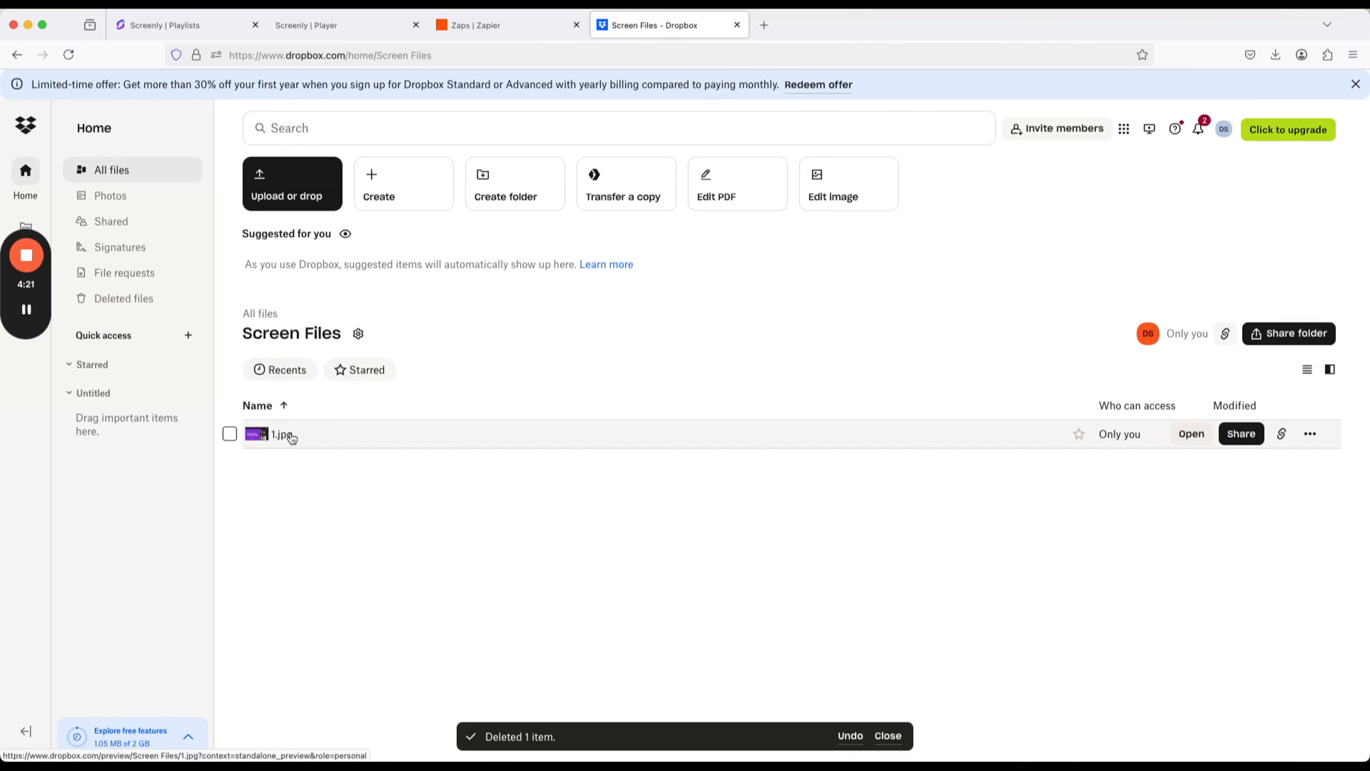
Switch to Zapier and create a new Zap.
{"action": "left_click", "coordinate": [483, 26]}
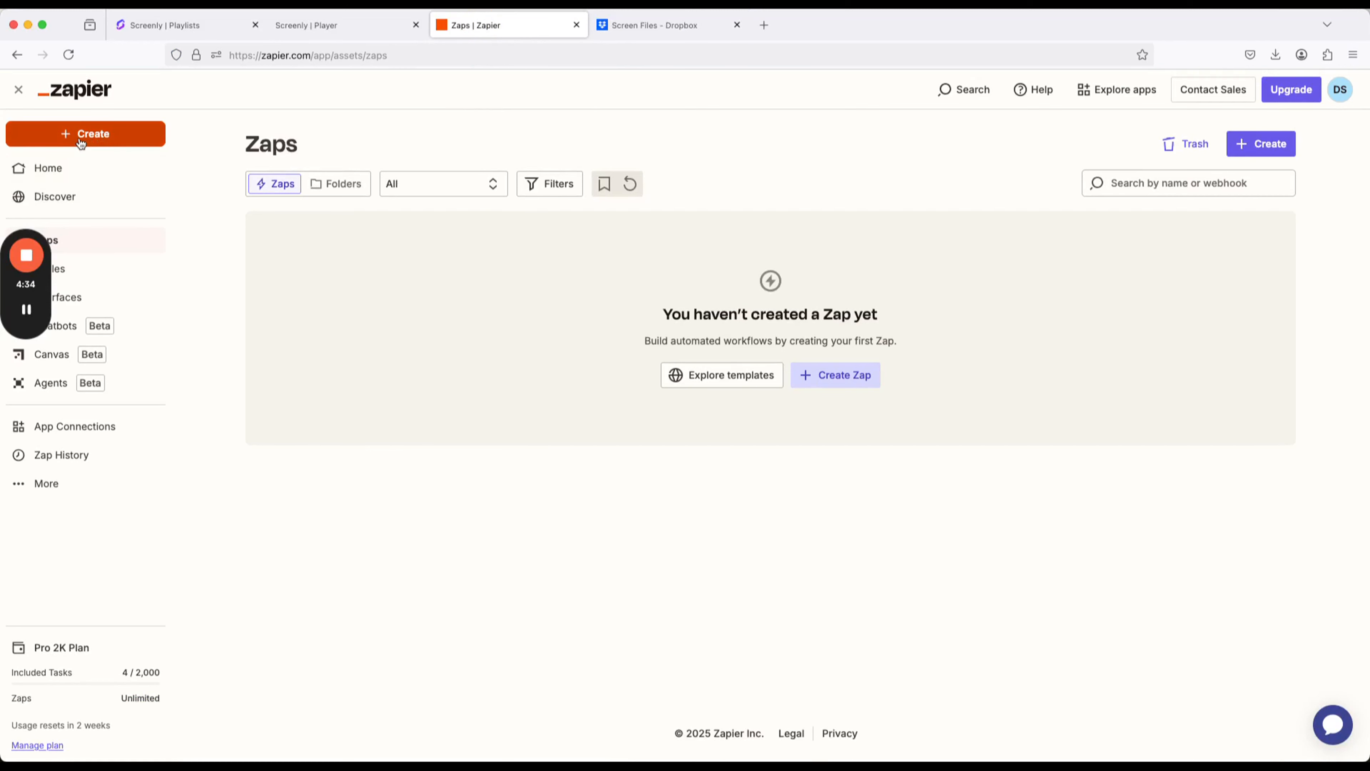
{"action": "left_click", "coordinate": [99, 142]}
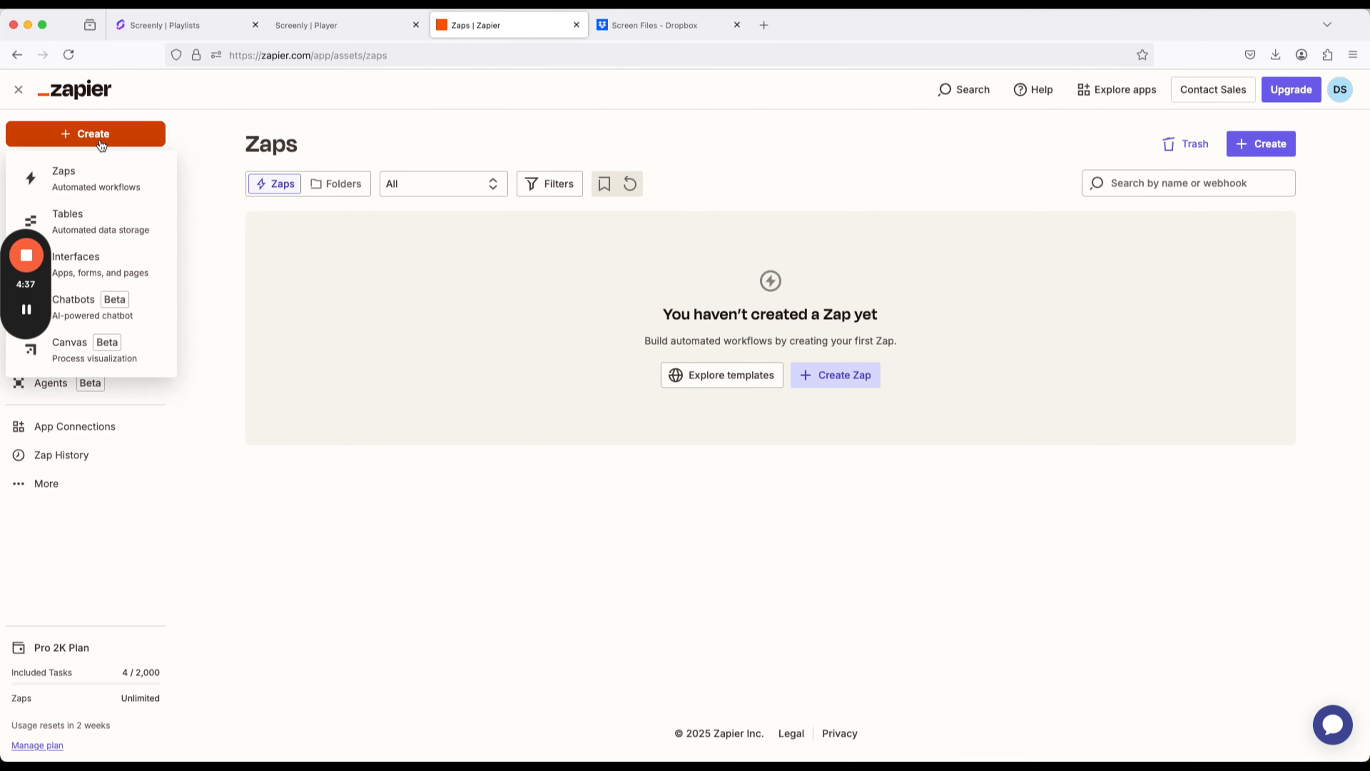
{"action": "left_click", "coordinate": [102, 182]}
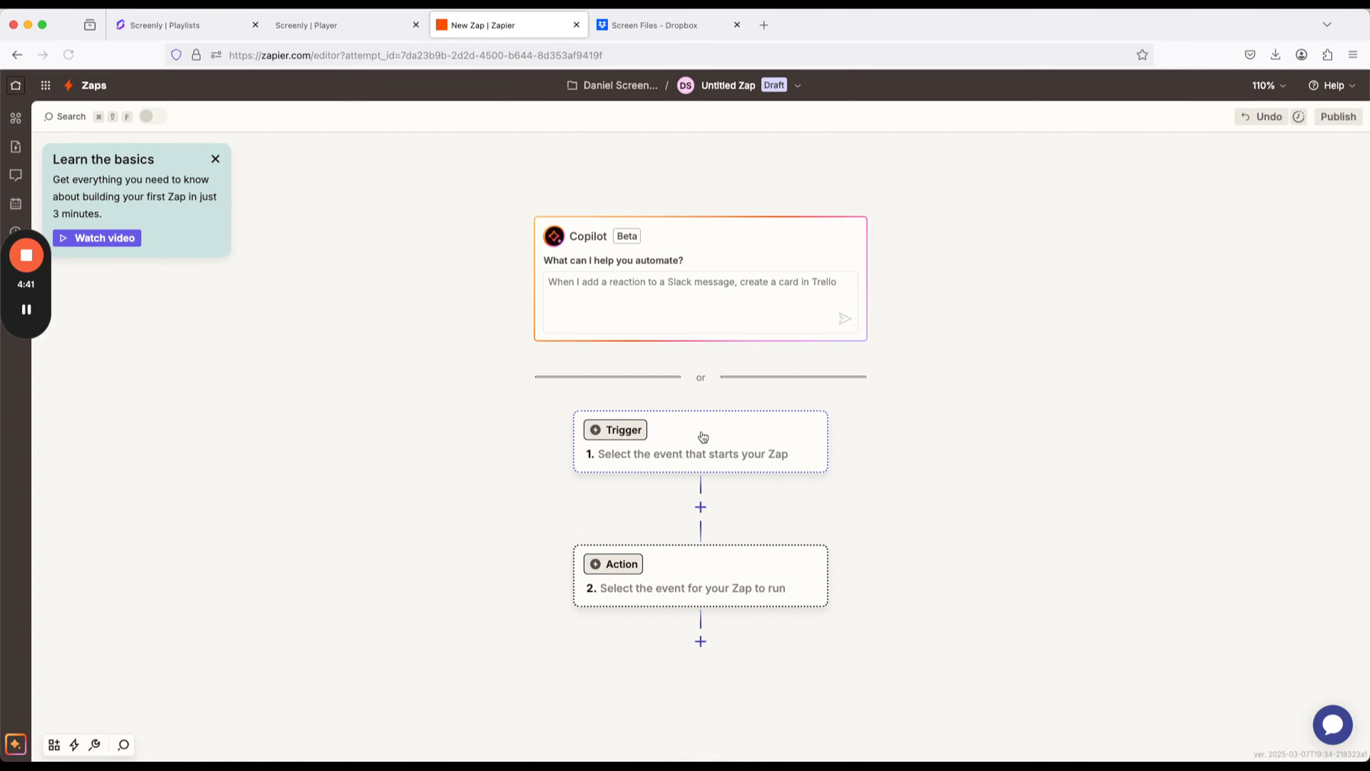
Set the Zap's trigger to Dropbox with the New File in Folder event.
{"action": "left_click", "coordinate": [635, 435]}
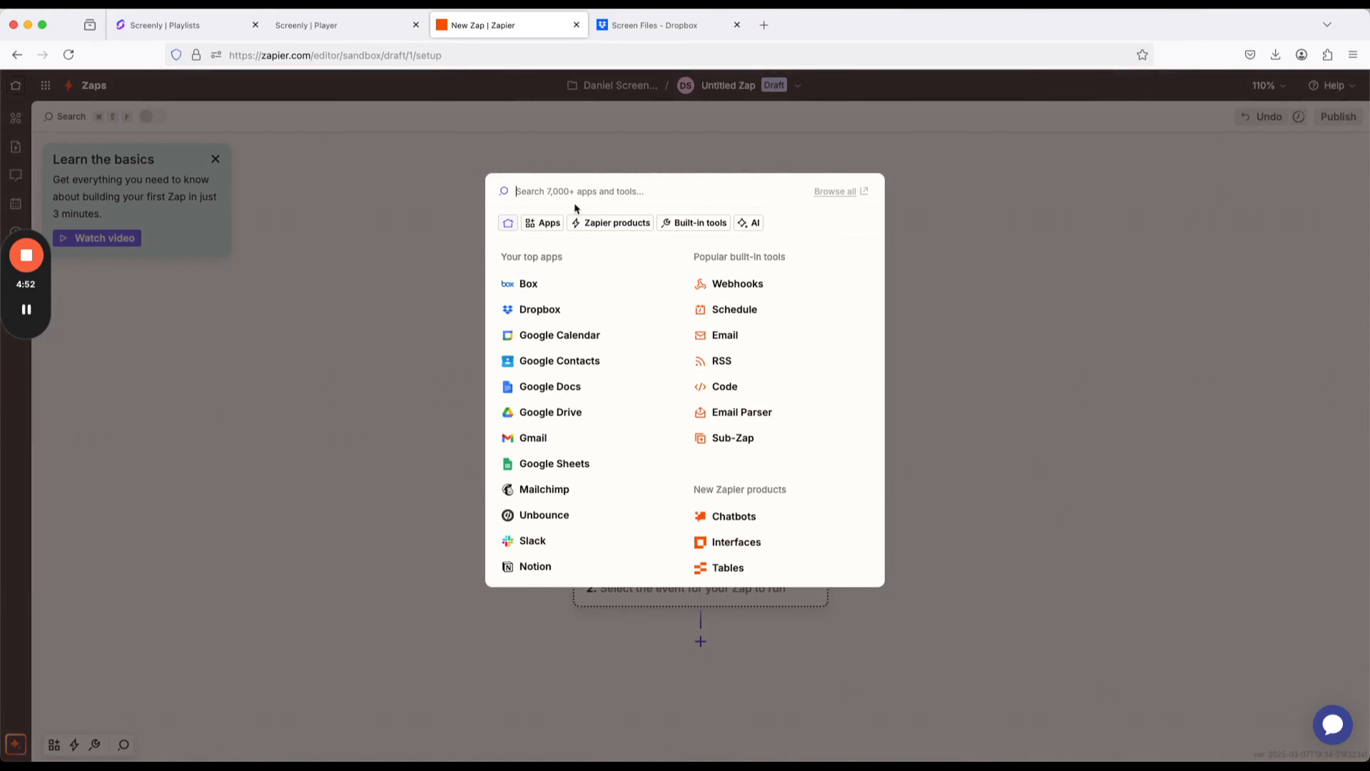
{"action": "type", "text": "dro"}
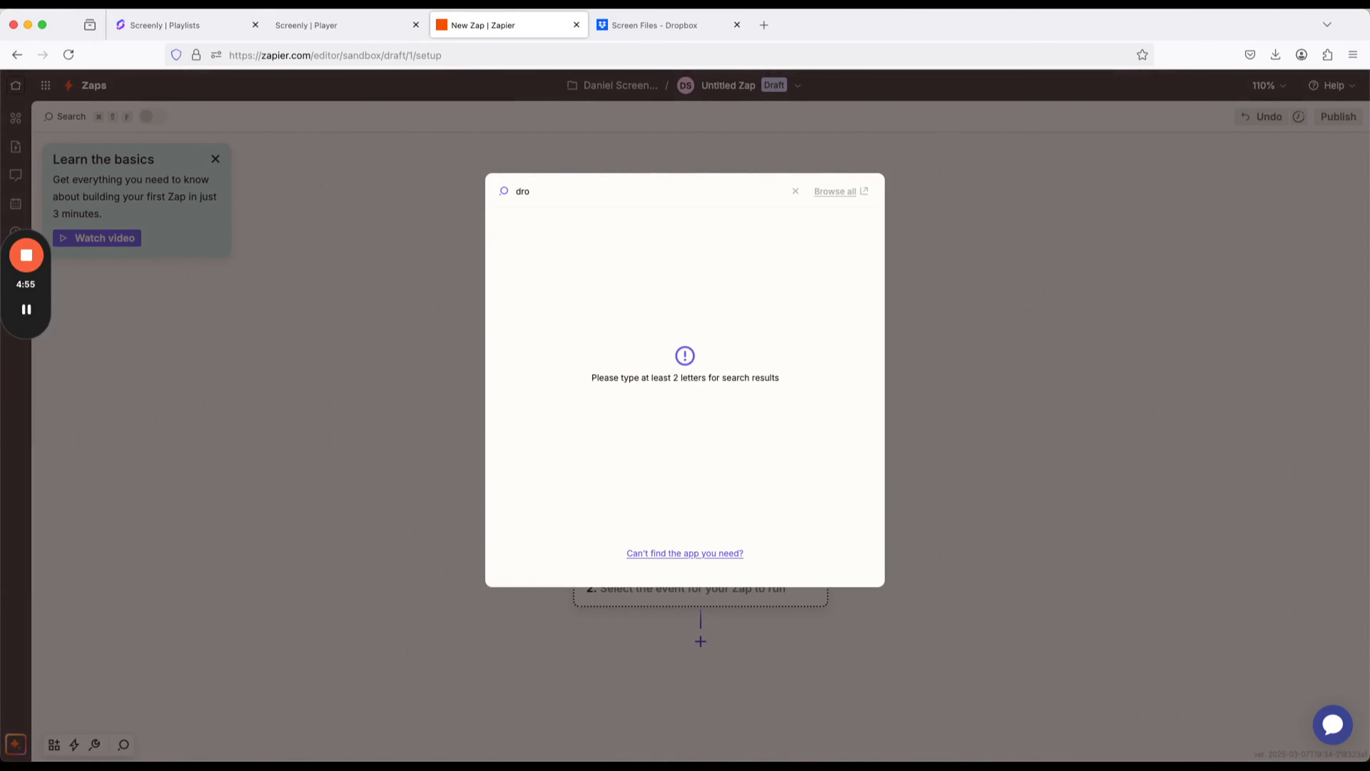
{"action": "type", "text": "p"}
{"action": "left_click", "coordinate": [566, 227]}
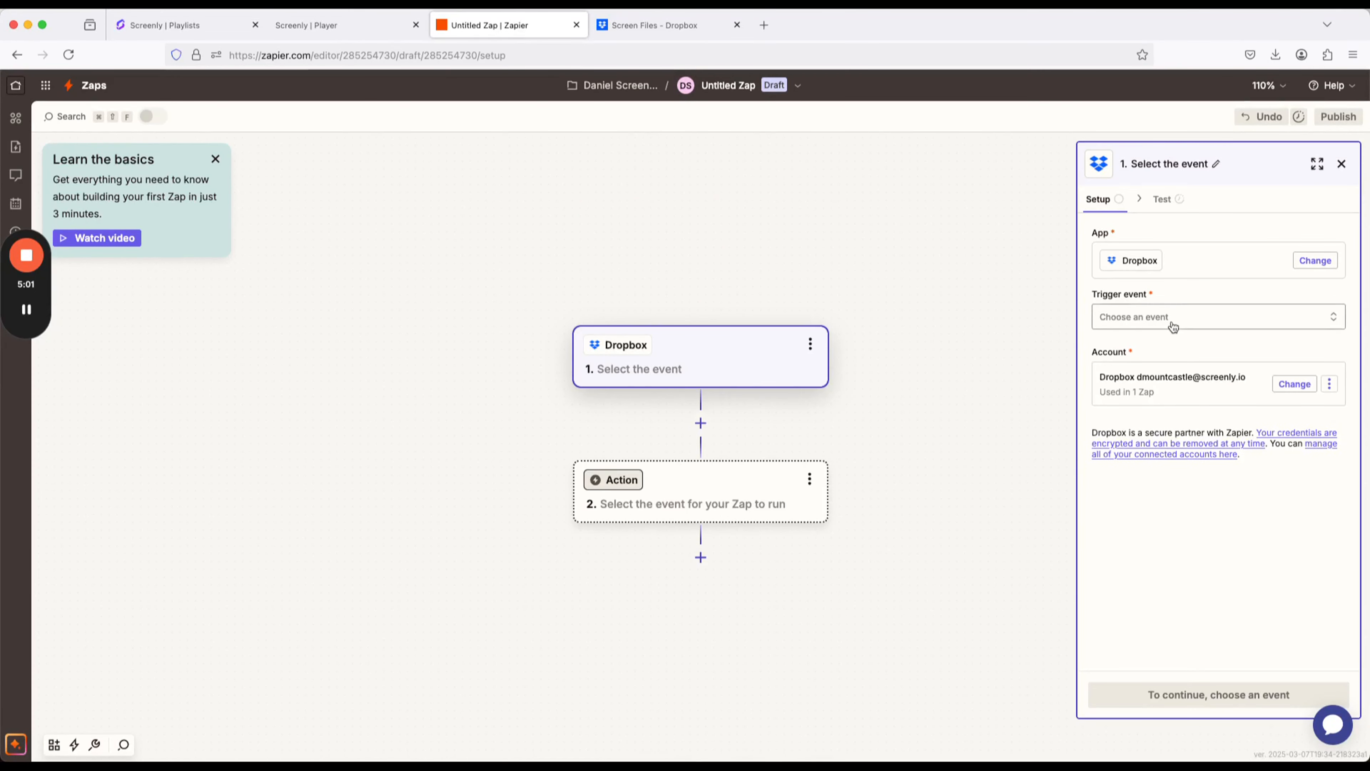
{"action": "left_click", "coordinate": [1173, 327]}
{"action": "scroll", "coordinate": [958, 475], "scroll_direction": "down", "scroll_amount": 1}
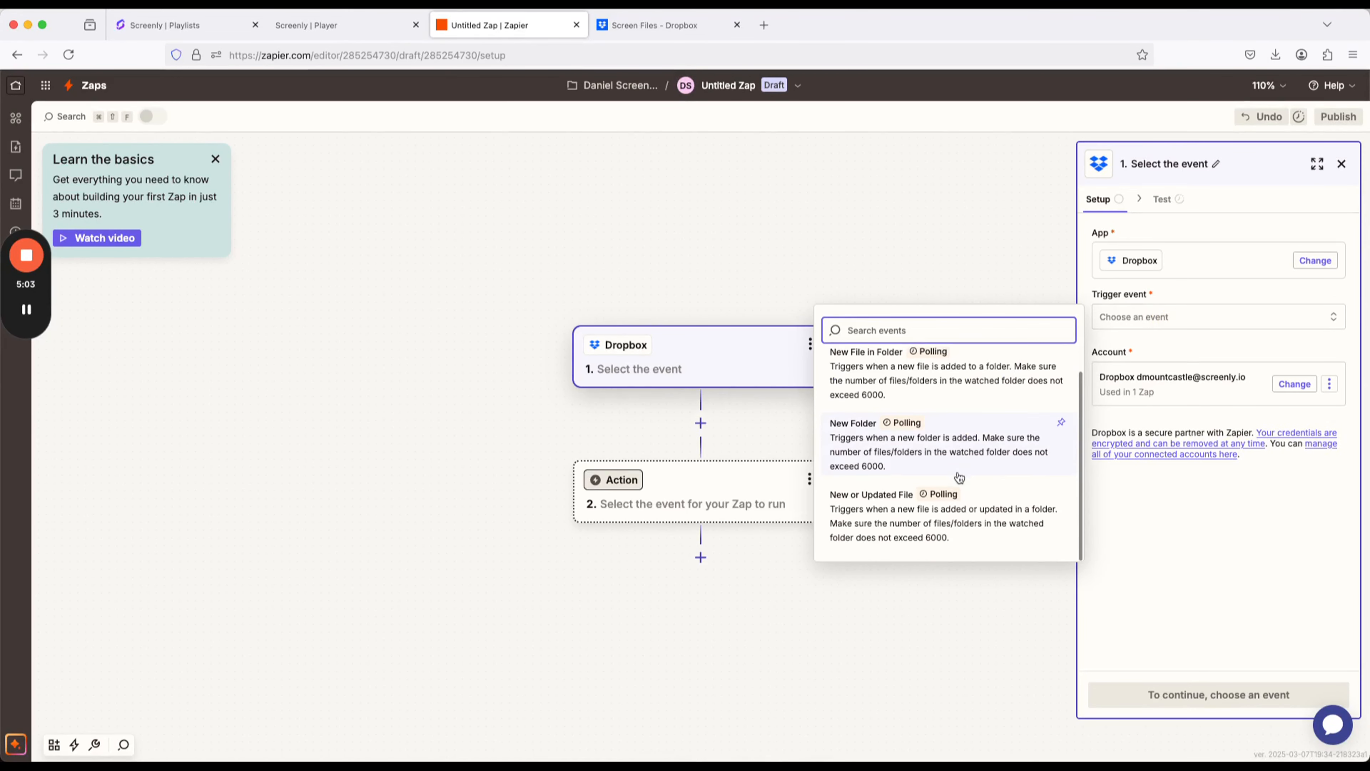
{"action": "left_click", "coordinate": [950, 373]}
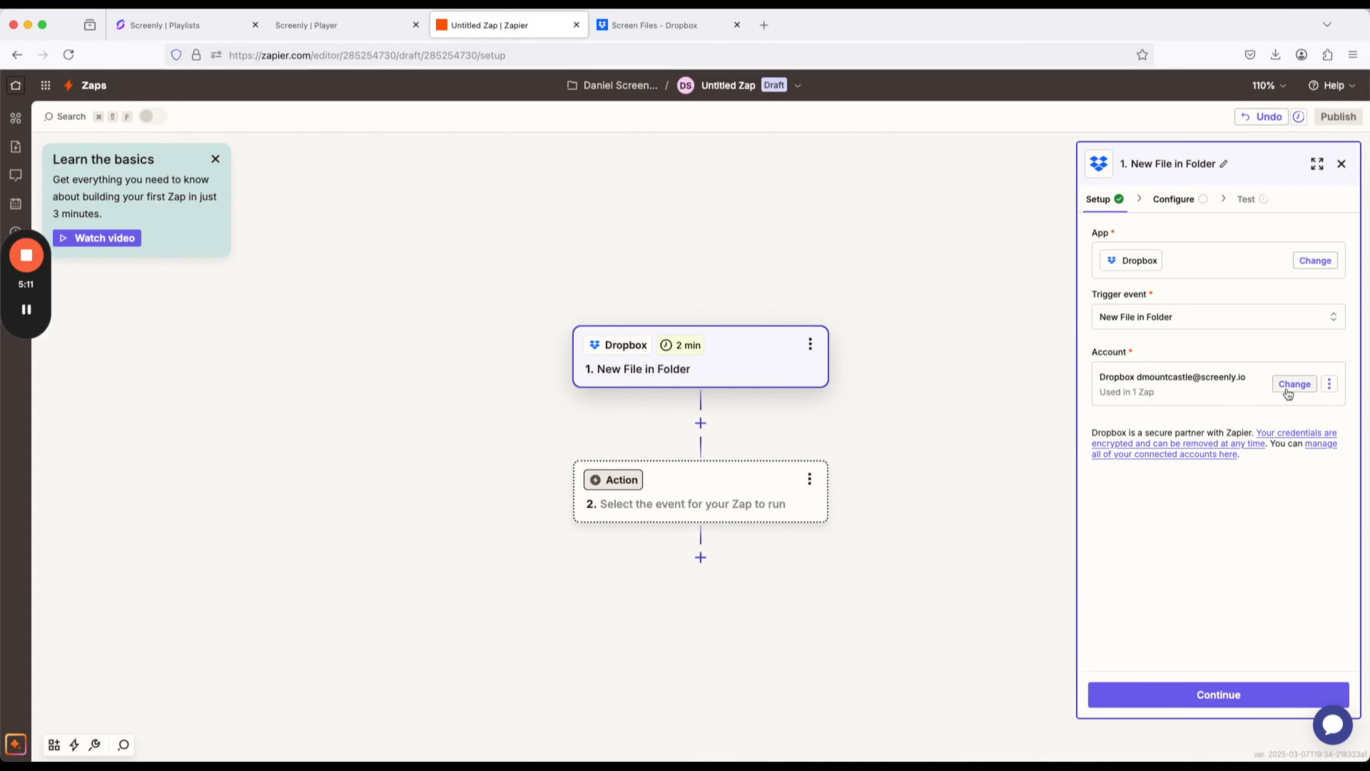
{"action": "left_click", "coordinate": [1329, 384]}
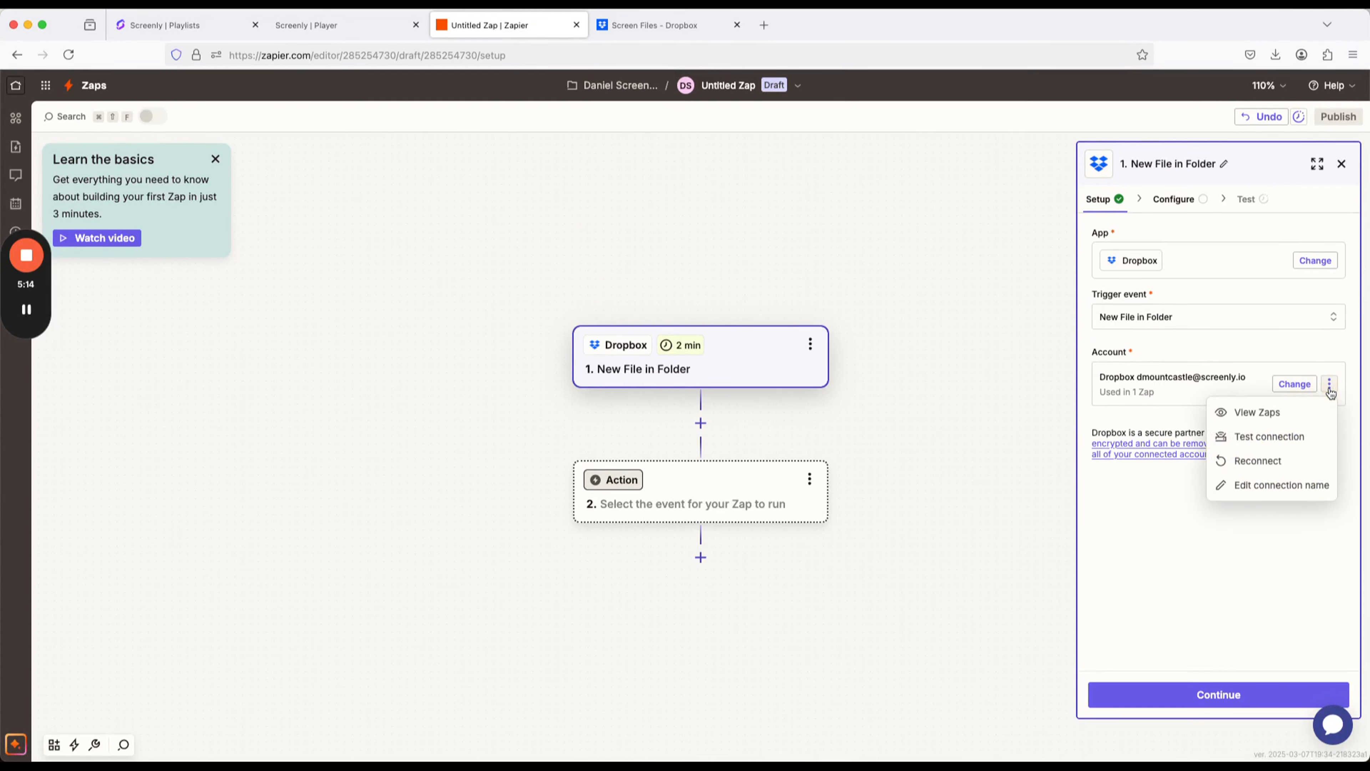
{"action": "left_click", "coordinate": [1295, 384]}
{"action": "left_click", "coordinate": [935, 468]}
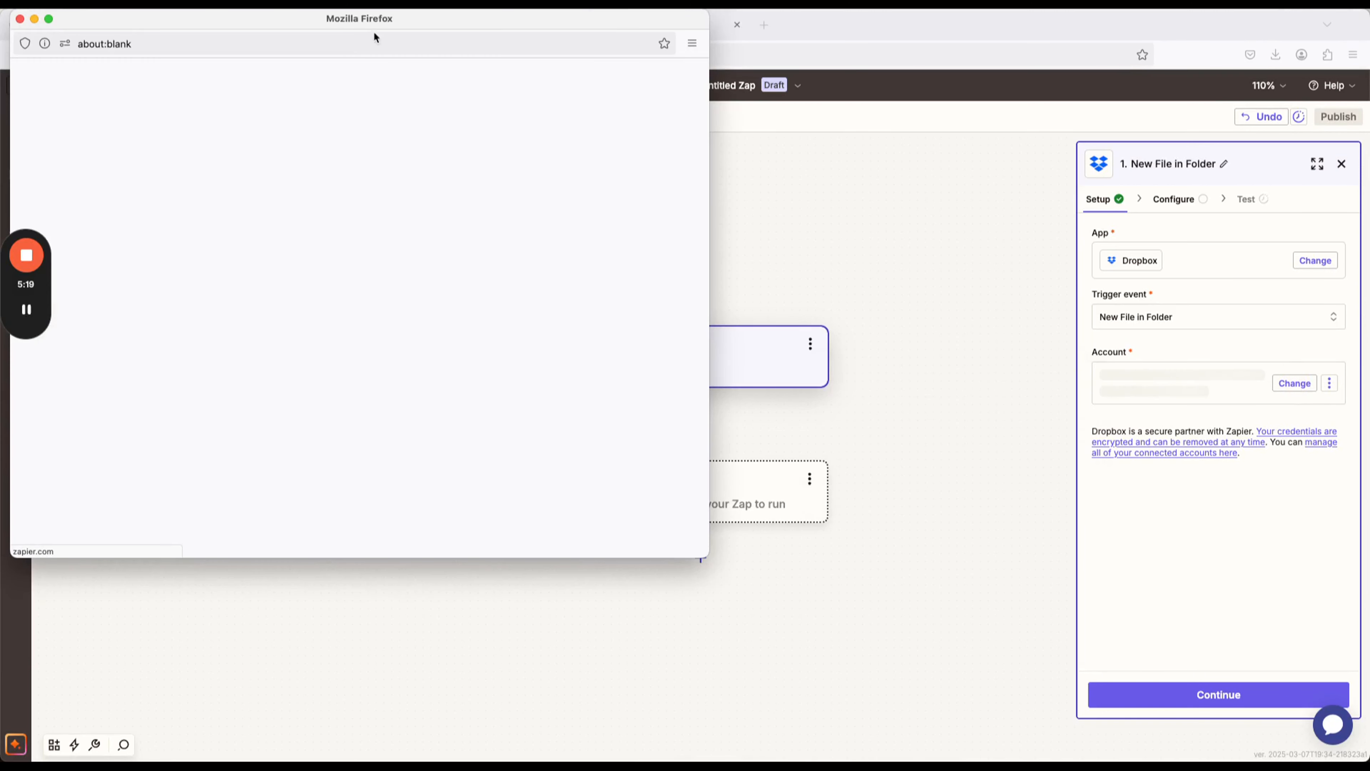
{"action": "left_click_drag", "start_coordinate": [387, 28], "coordinate": [489, 55]}
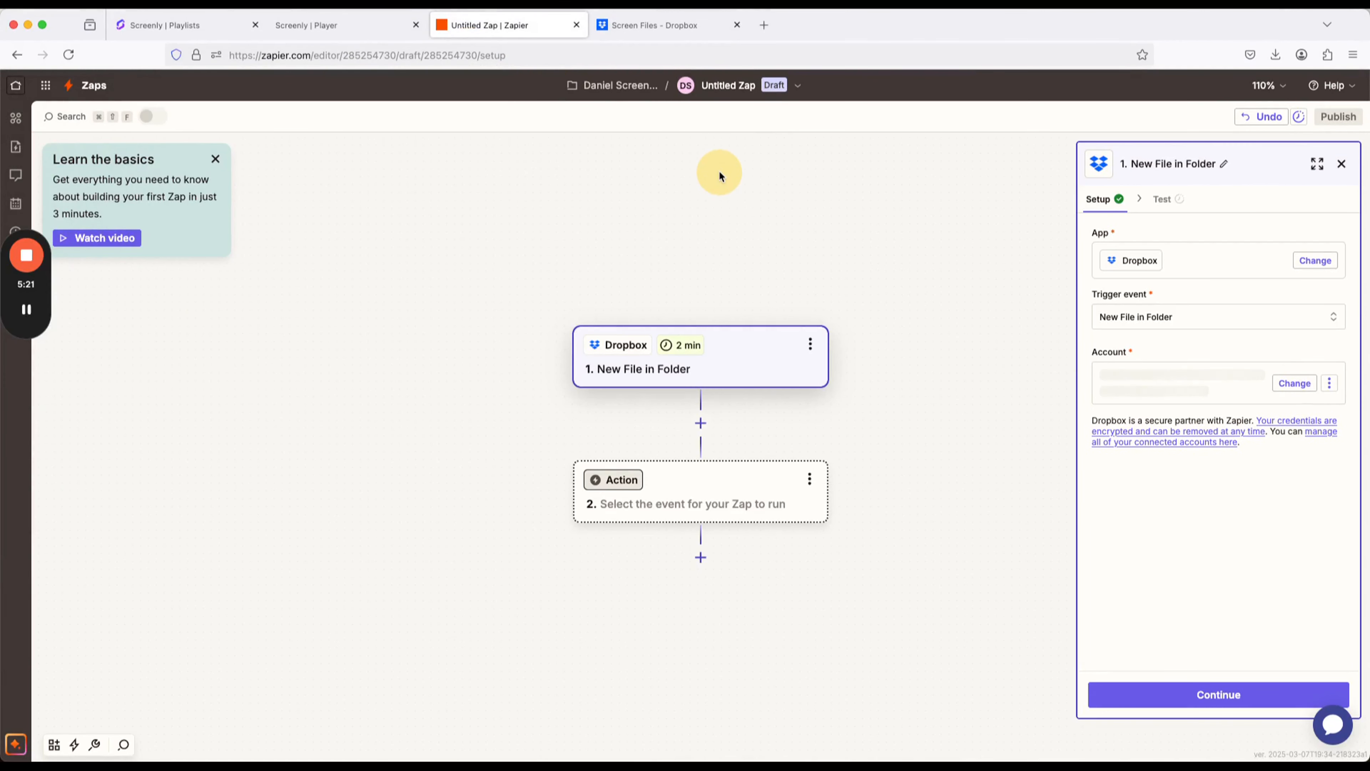
Configure the Dropbox trigger to watch the /Screen Files folder in the Default space.
{"action": "left_click", "coordinate": [1219, 695]}
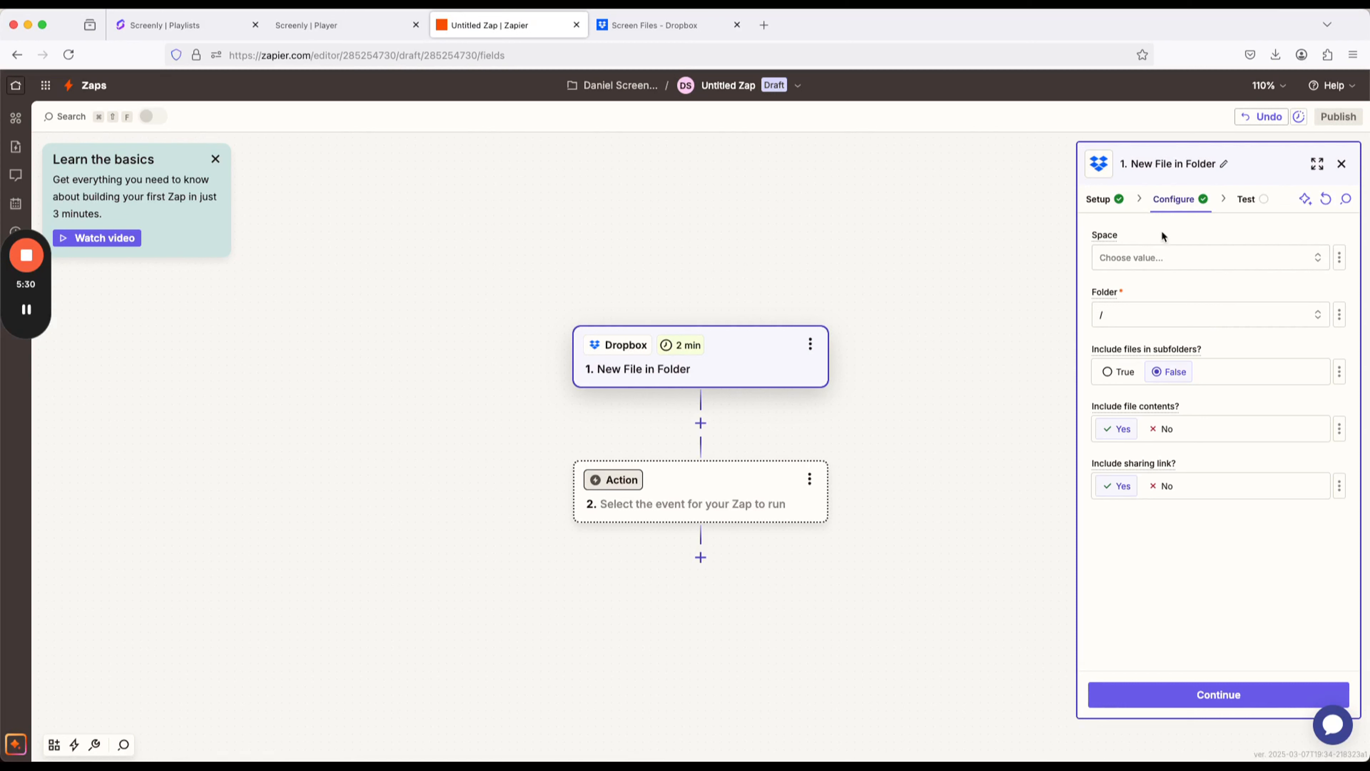
{"action": "left_click", "coordinate": [1144, 263]}
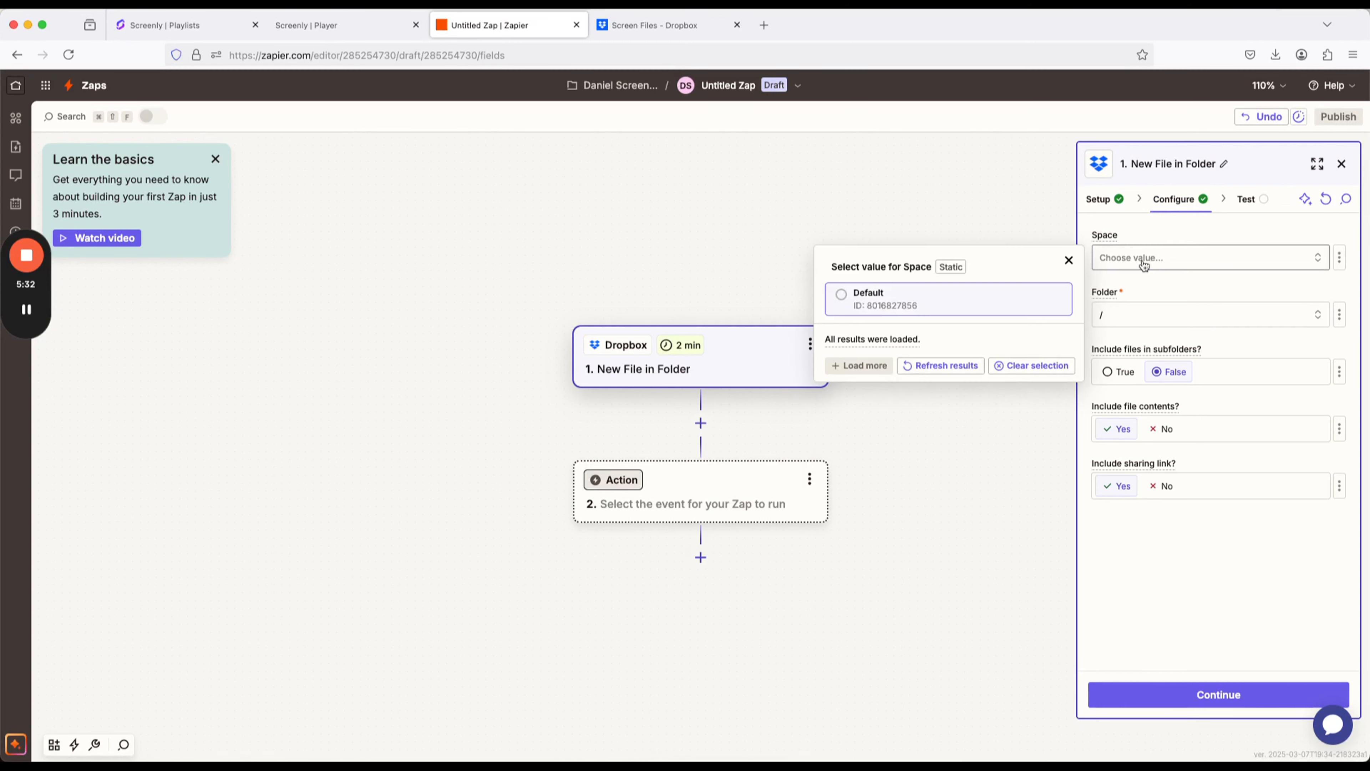
{"action": "left_click", "coordinate": [843, 301]}
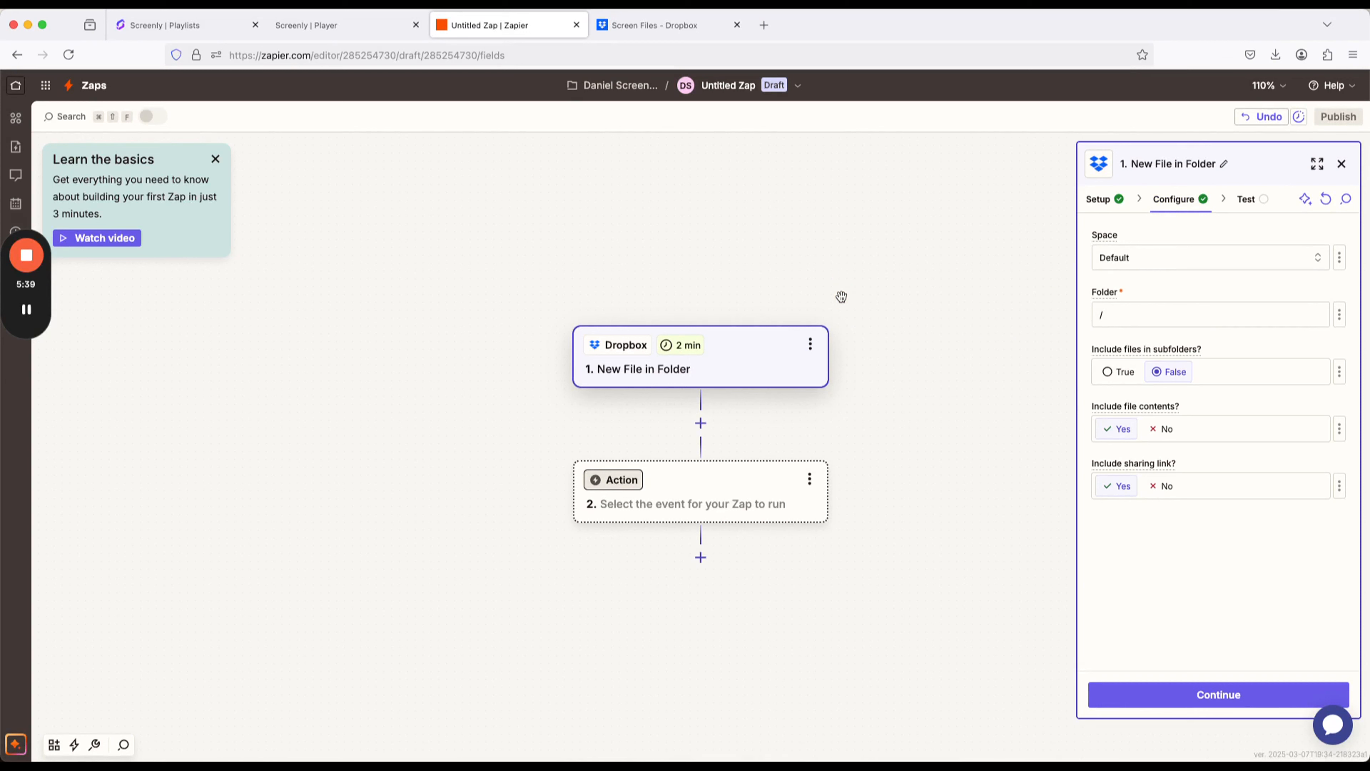
{"action": "key", "text": "BackSpace"}
{"action": "type", "text": "/"}
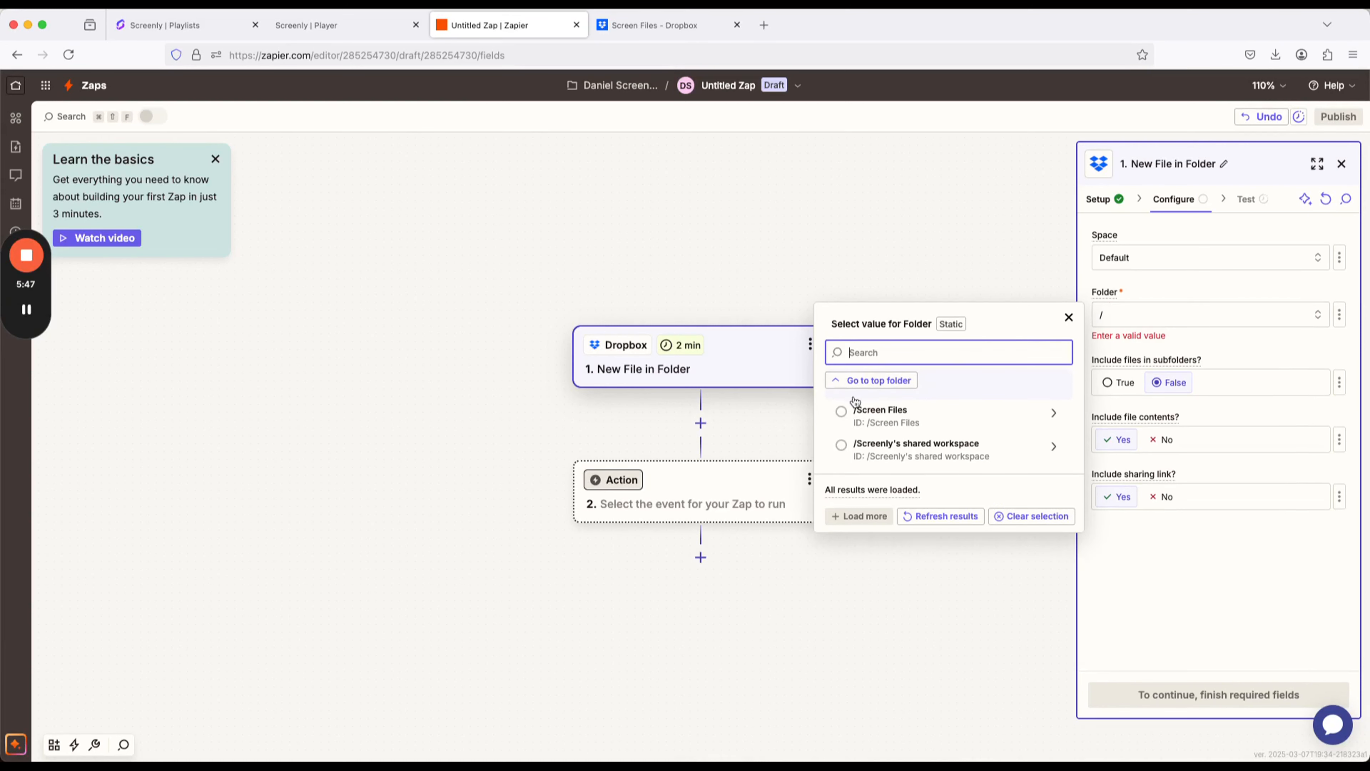
{"action": "left_click", "coordinate": [842, 414]}
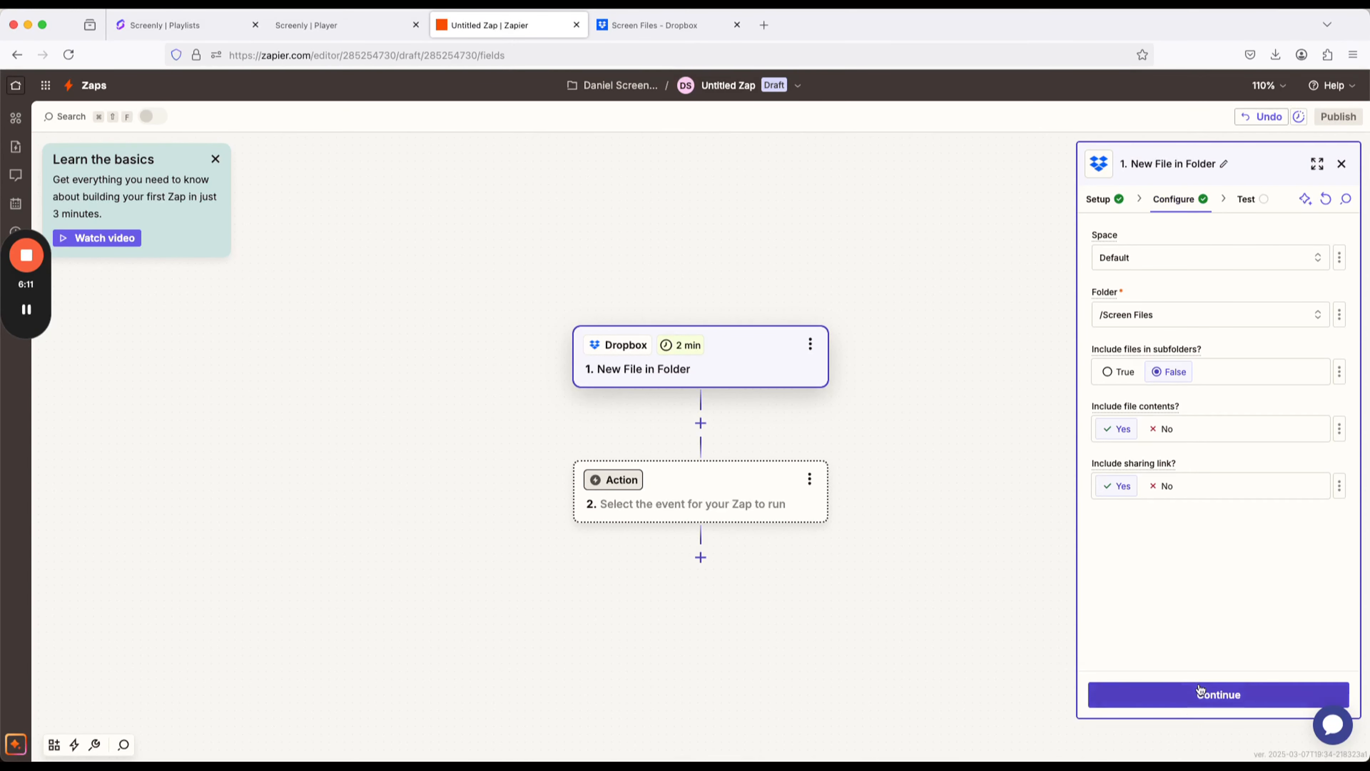
{"action": "left_click", "coordinate": [1205, 698]}
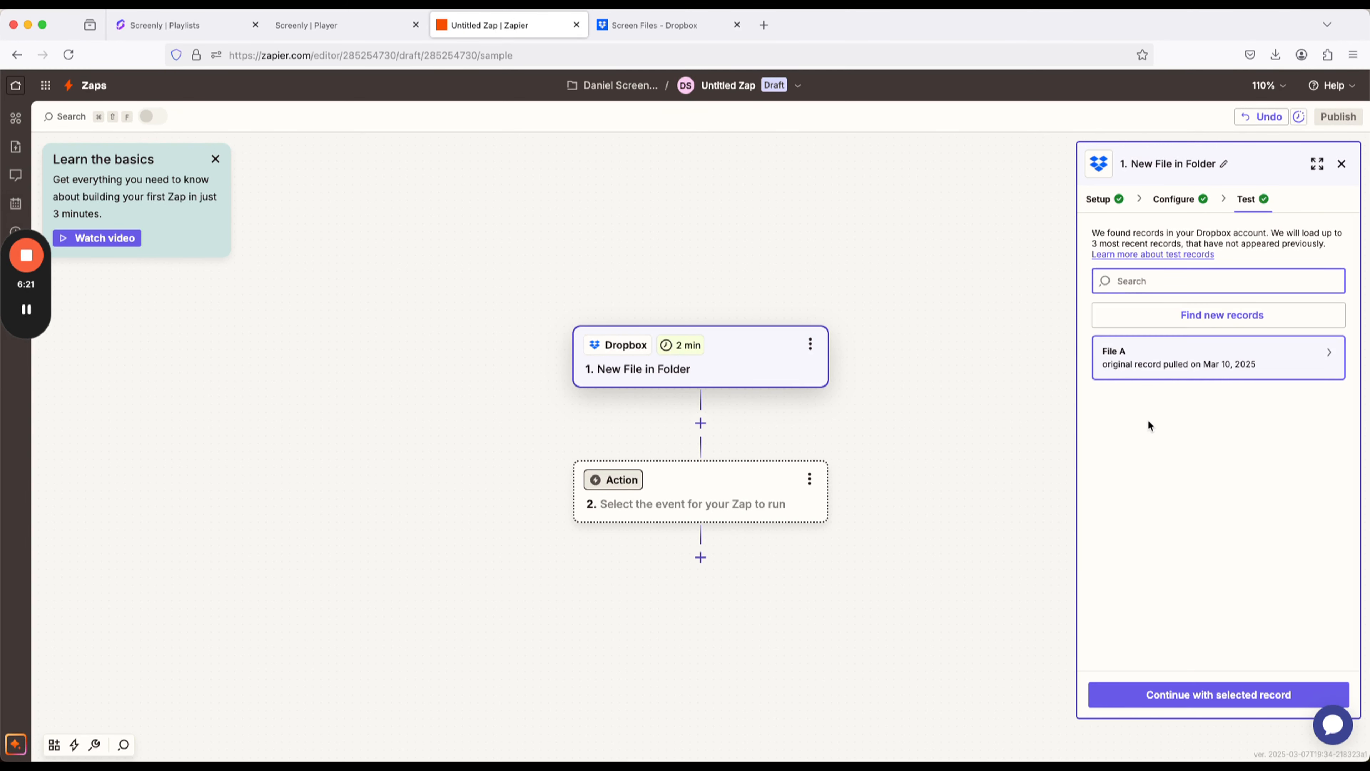
Review the details of the File A test record and continue the trigger setup with that record.
{"action": "mouse_move", "coordinate": [1158, 367]}
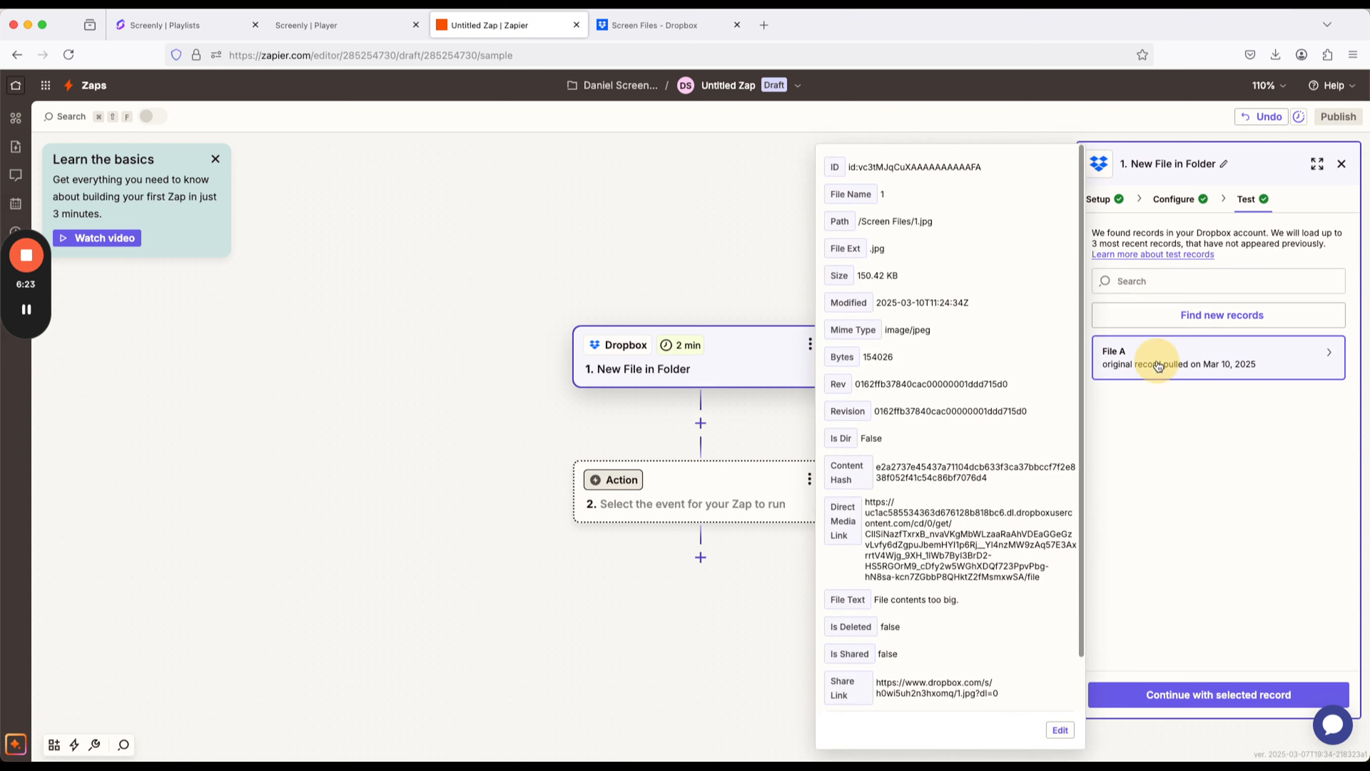
{"action": "left_click", "coordinate": [1229, 510]}
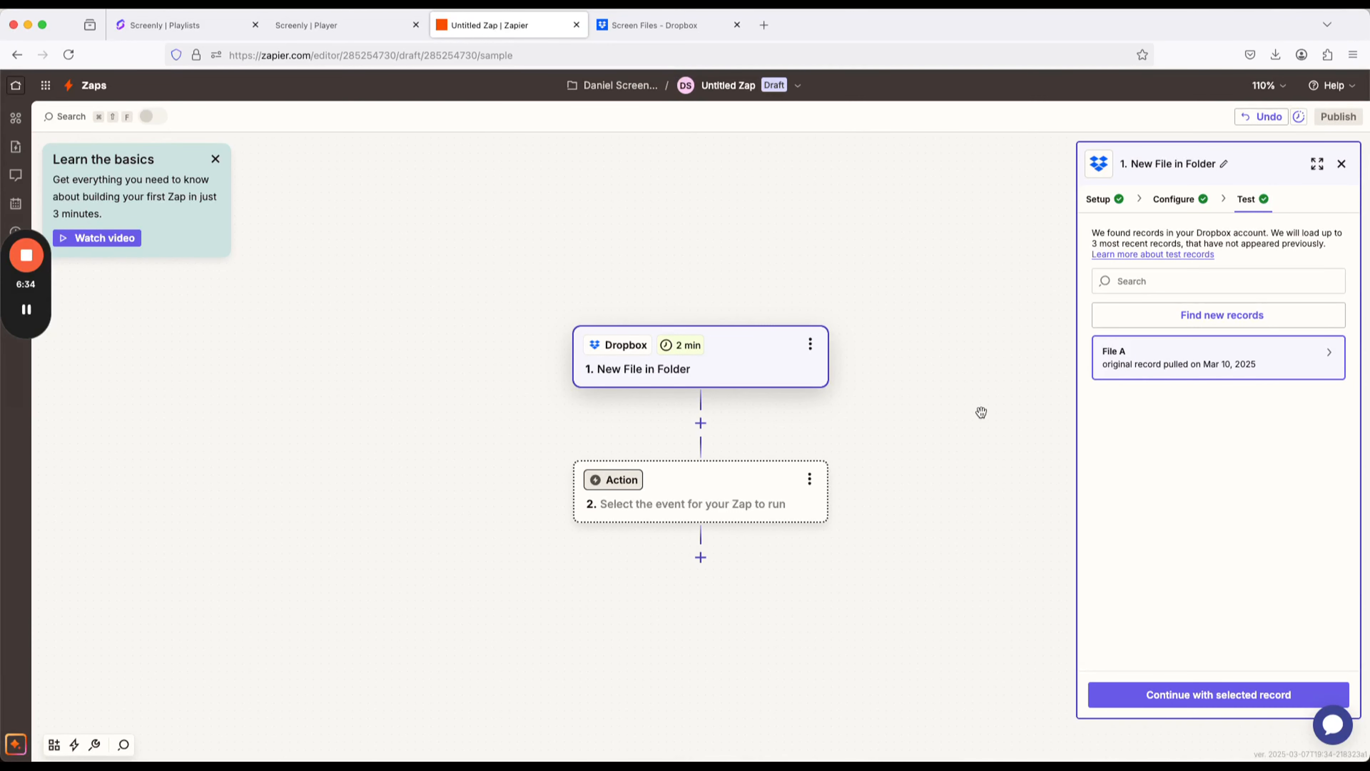
{"action": "left_click", "coordinate": [1150, 696]}
{"action": "left_click", "coordinate": [908, 305]}
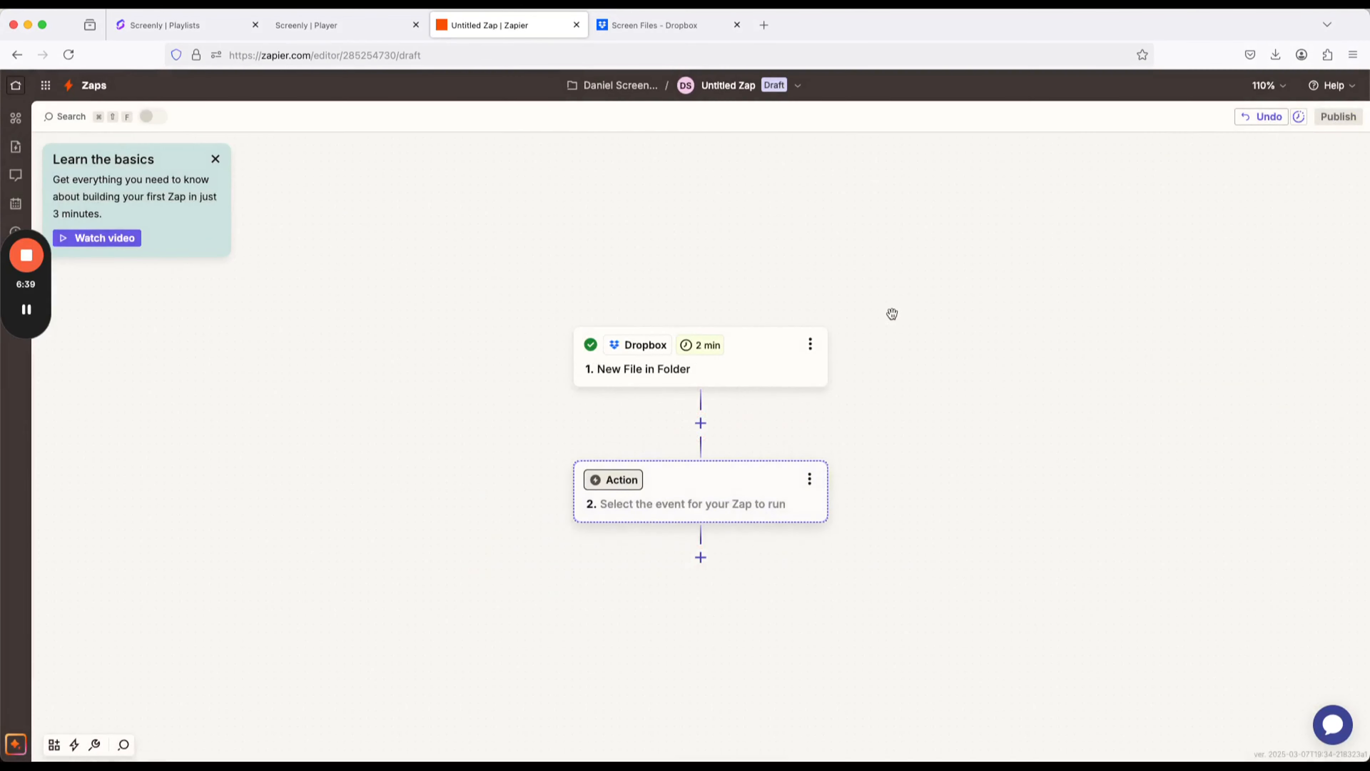
Set the Zap's action to Screenly with the Complete Workflow event.
{"action": "left_click", "coordinate": [626, 486]}
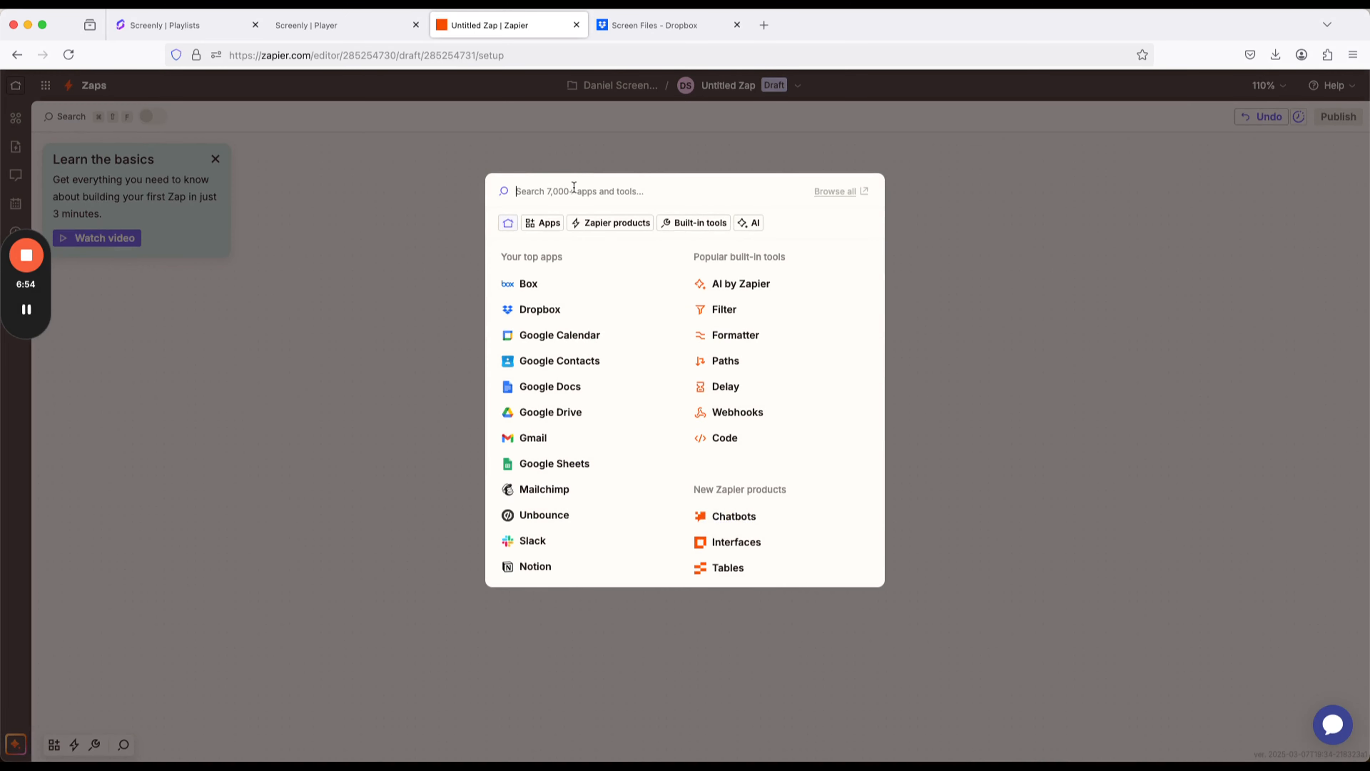
{"action": "type", "text": "screenly"}
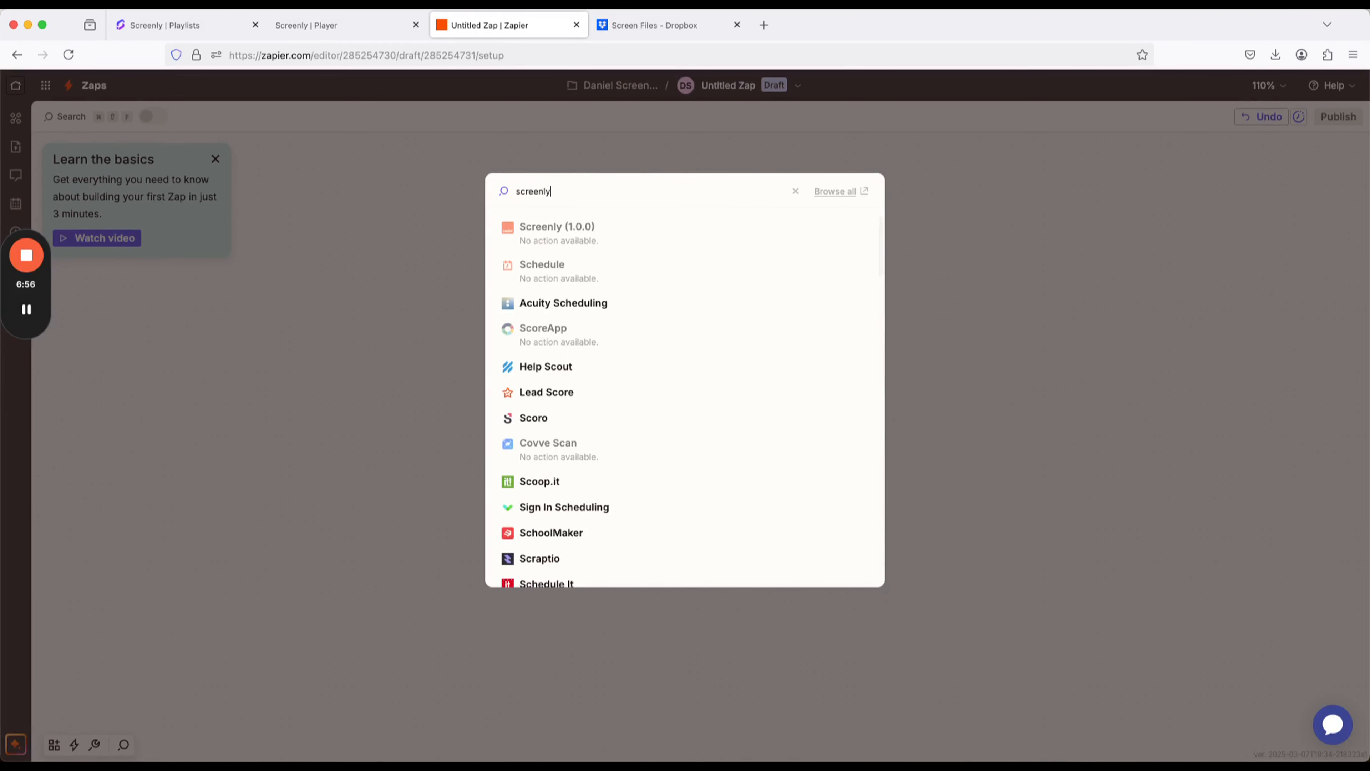
{"action": "left_click", "coordinate": [550, 266]}
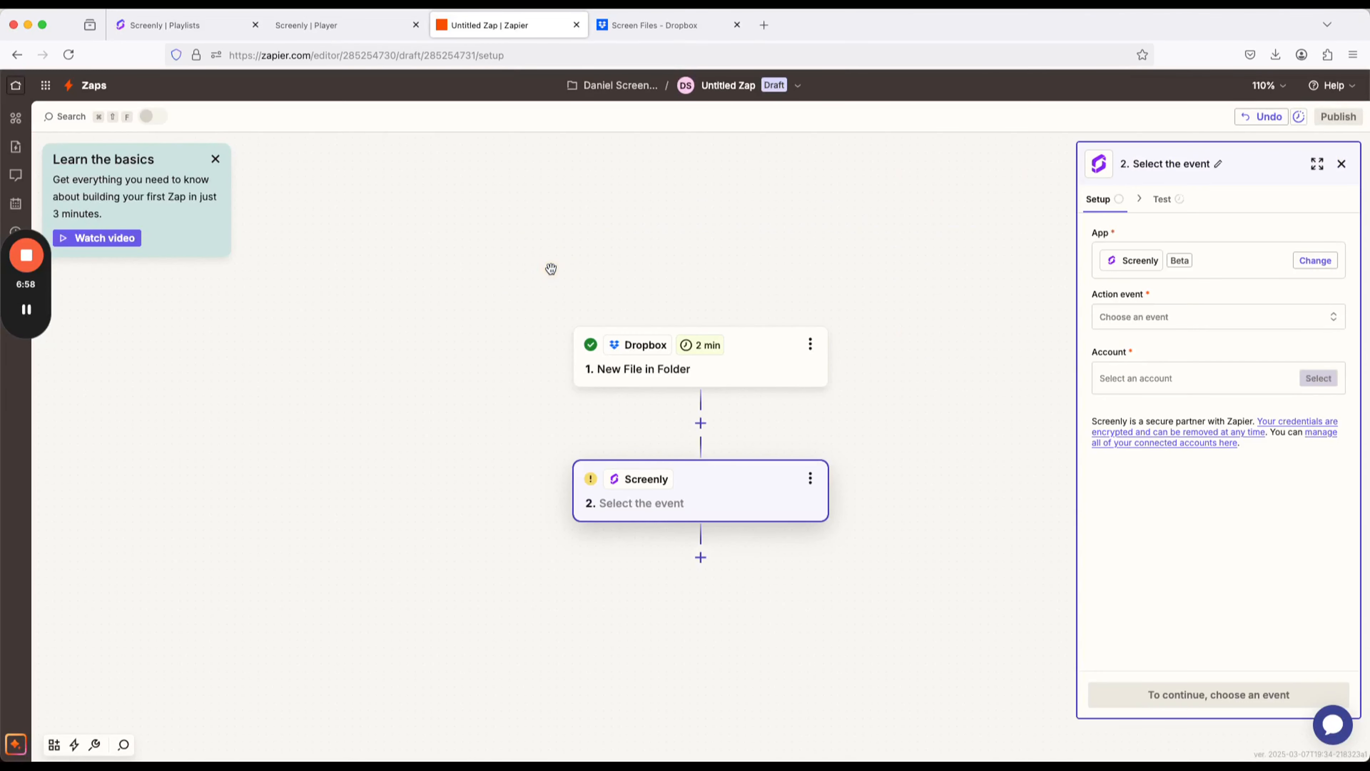
{"action": "left_click", "coordinate": [1122, 322]}
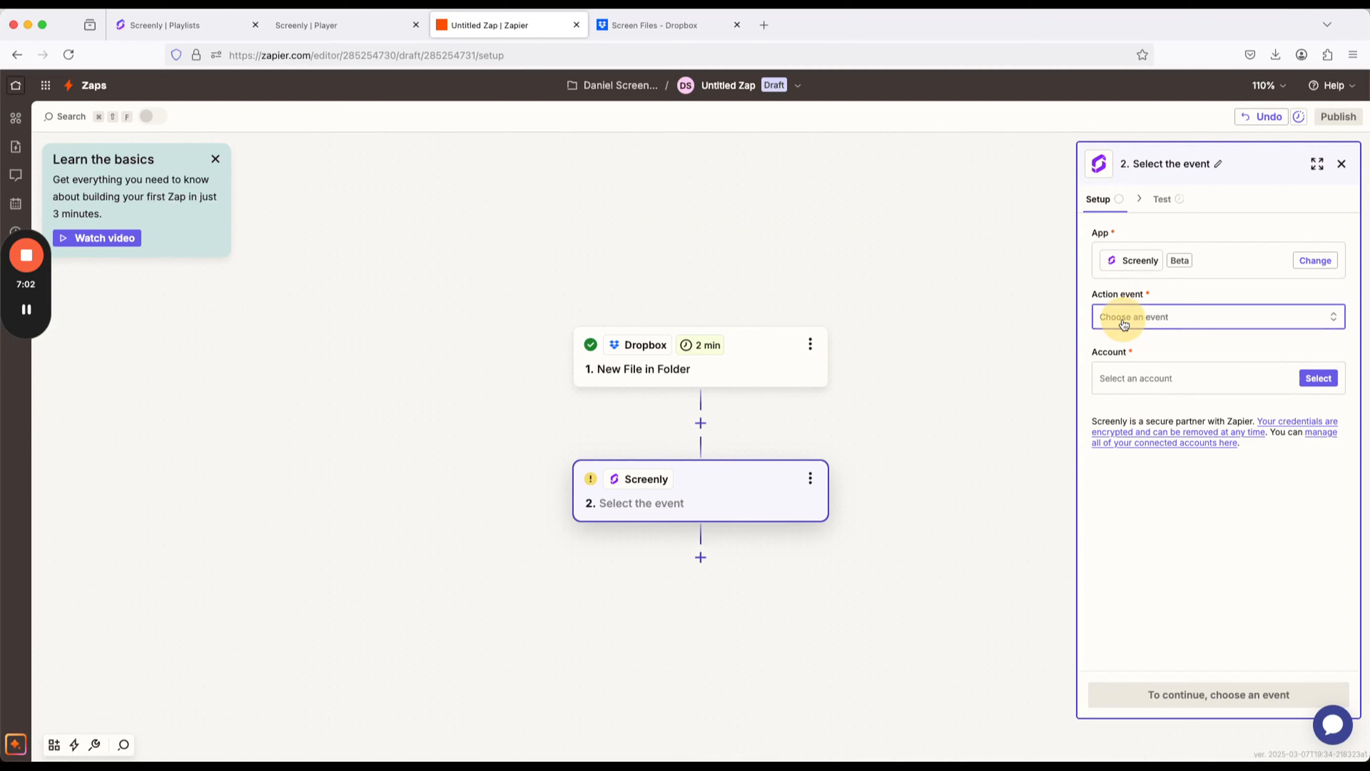
{"action": "scroll", "coordinate": [919, 502], "scroll_direction": "down", "scroll_amount": 1}
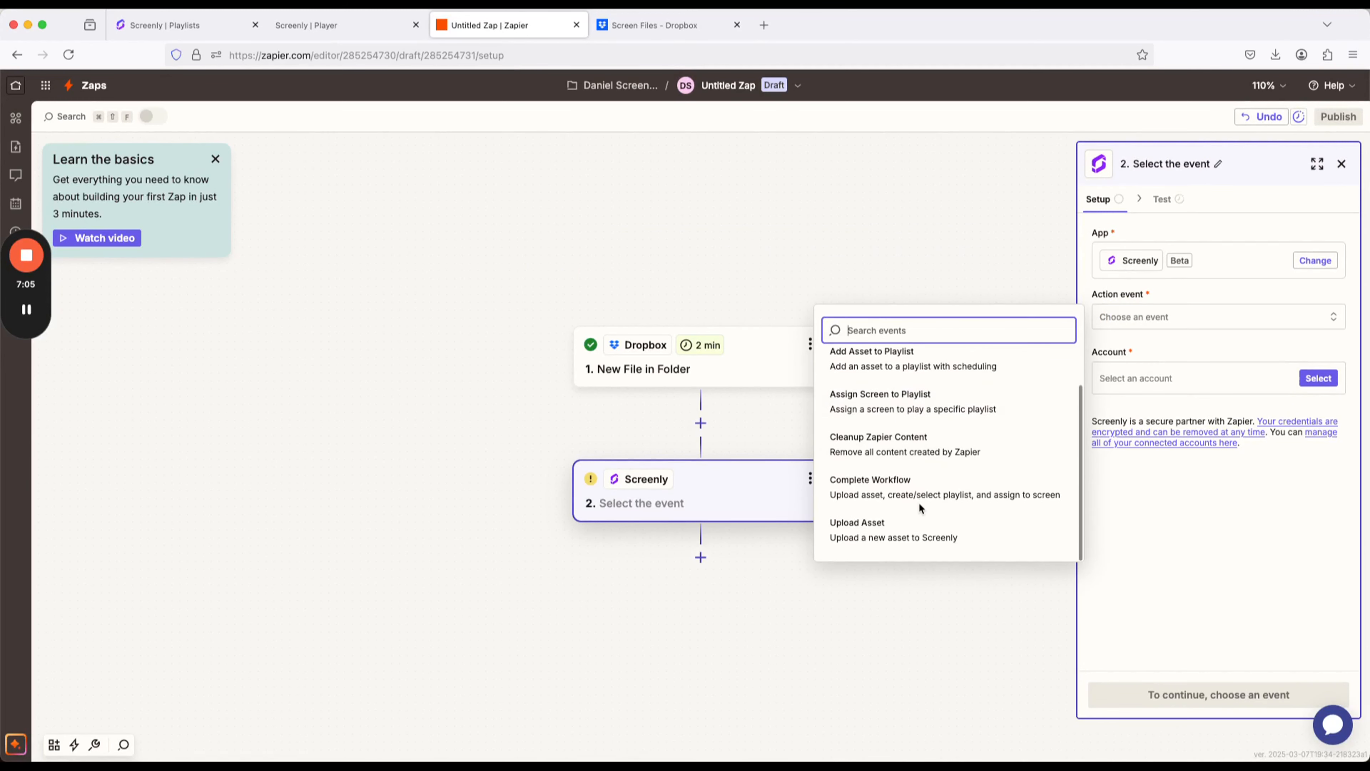
{"action": "left_click", "coordinate": [903, 493]}
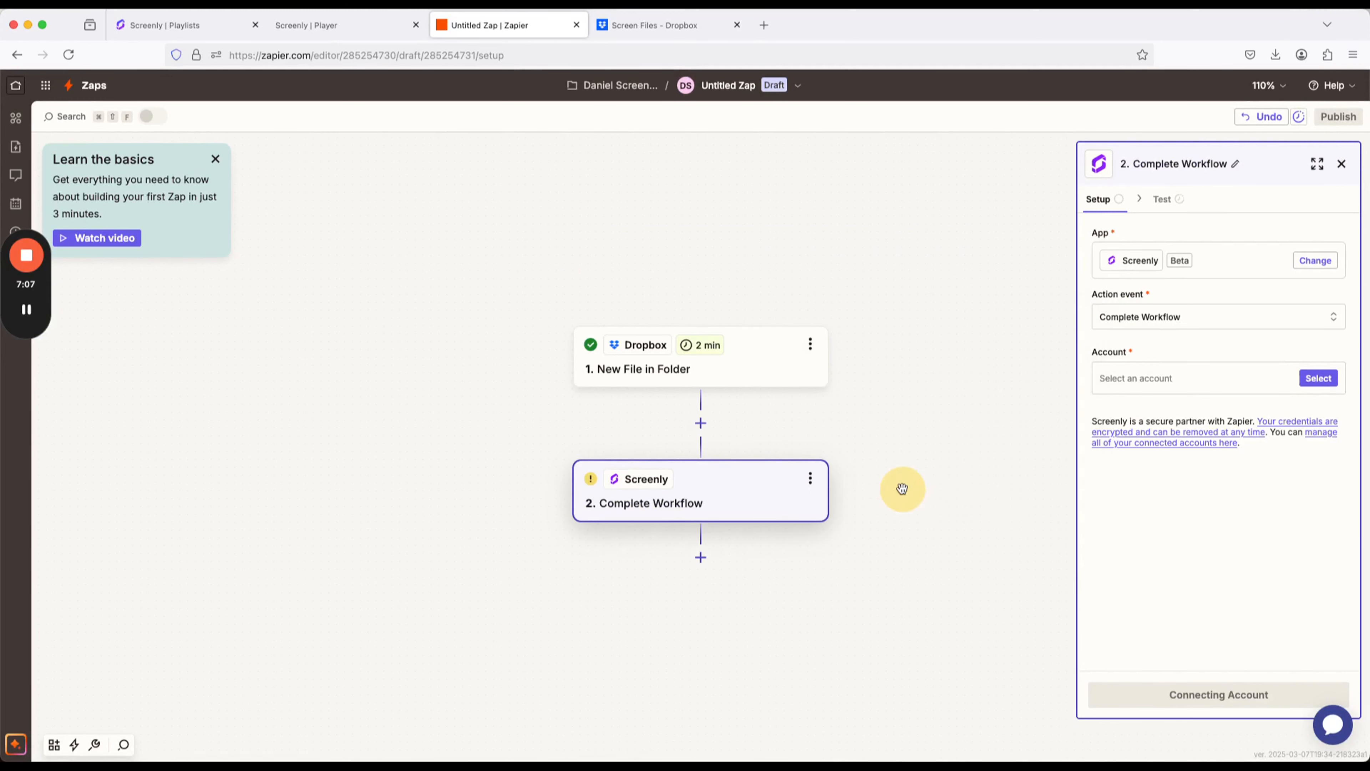
Select the Screenly #2 account for the action and open the API key window for connecting a new Screenly account.
{"action": "left_click", "coordinate": [1314, 379]}
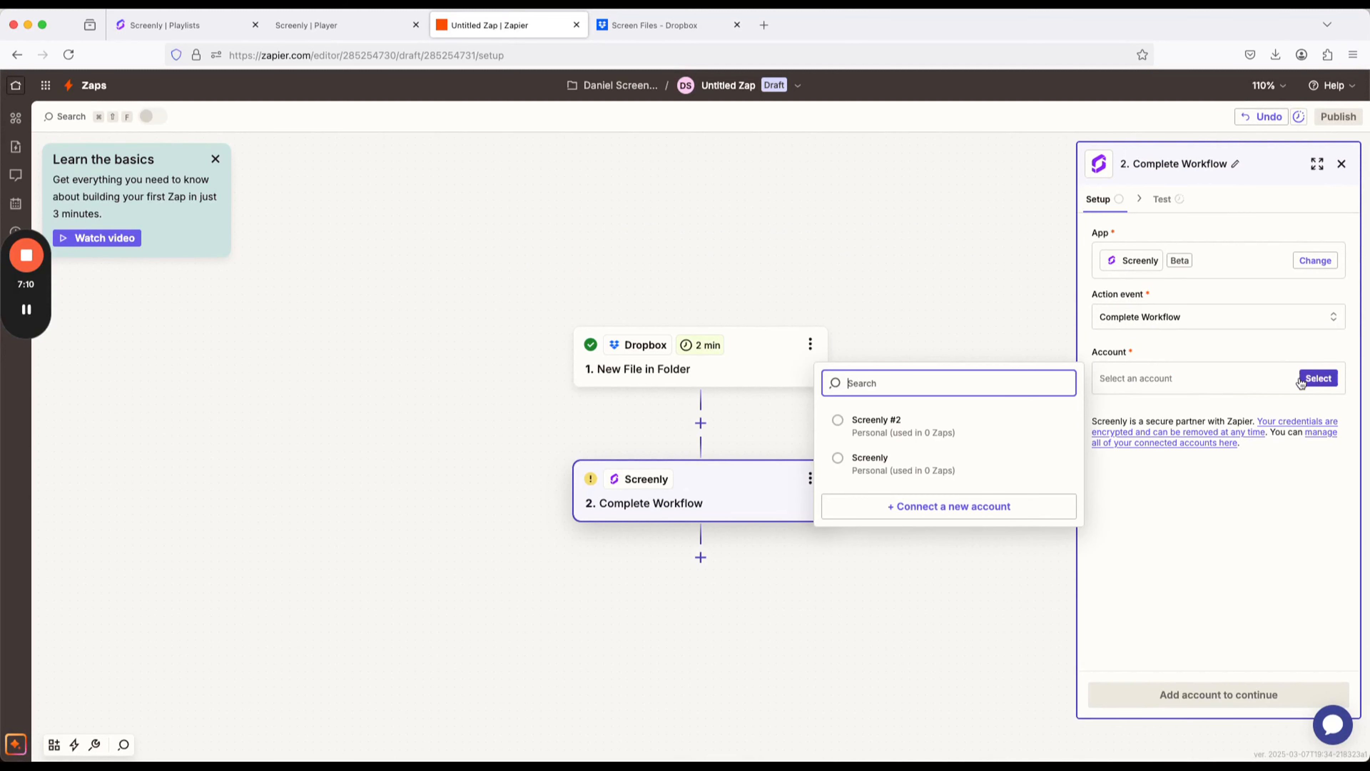
{"action": "left_click", "coordinate": [839, 421]}
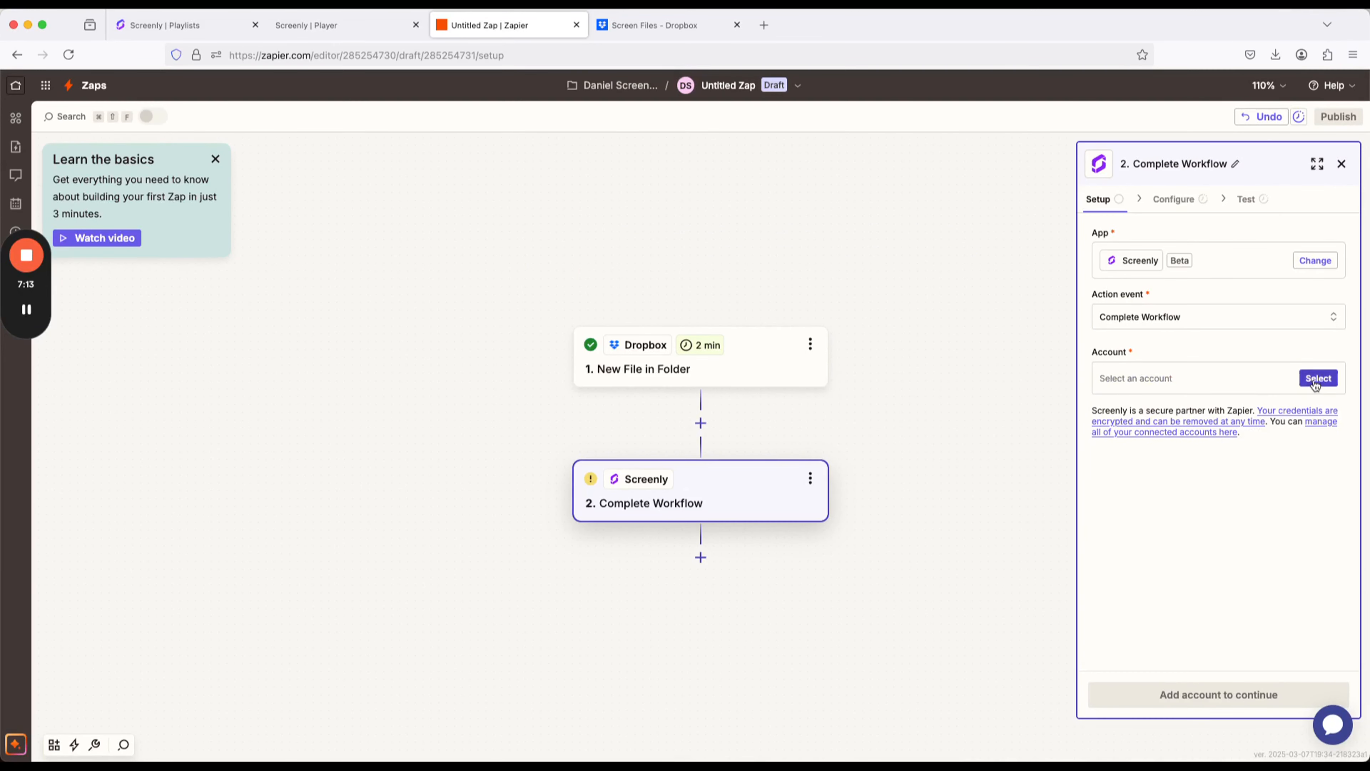
{"action": "left_click", "coordinate": [1316, 379]}
{"action": "left_click", "coordinate": [945, 508]}
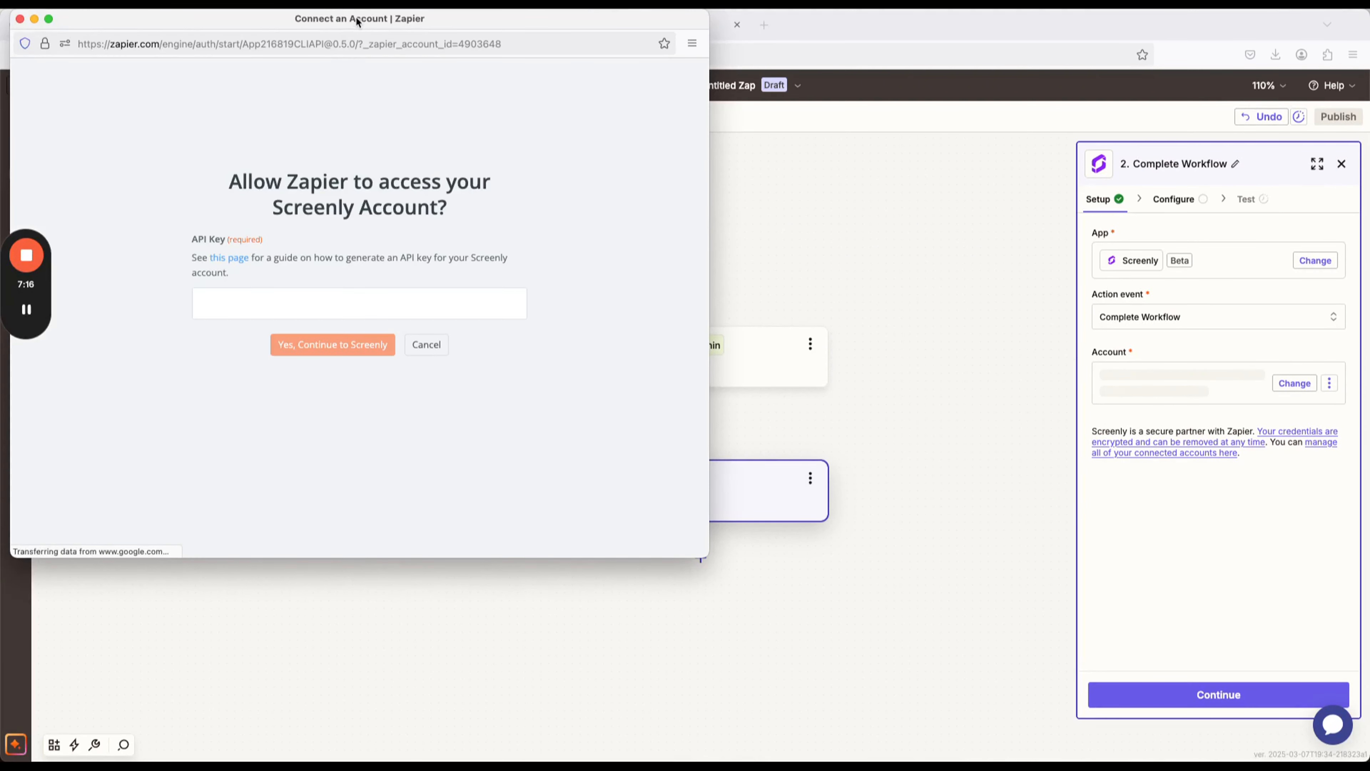
{"action": "left_click_drag", "start_coordinate": [358, 22], "coordinate": [673, 114]}
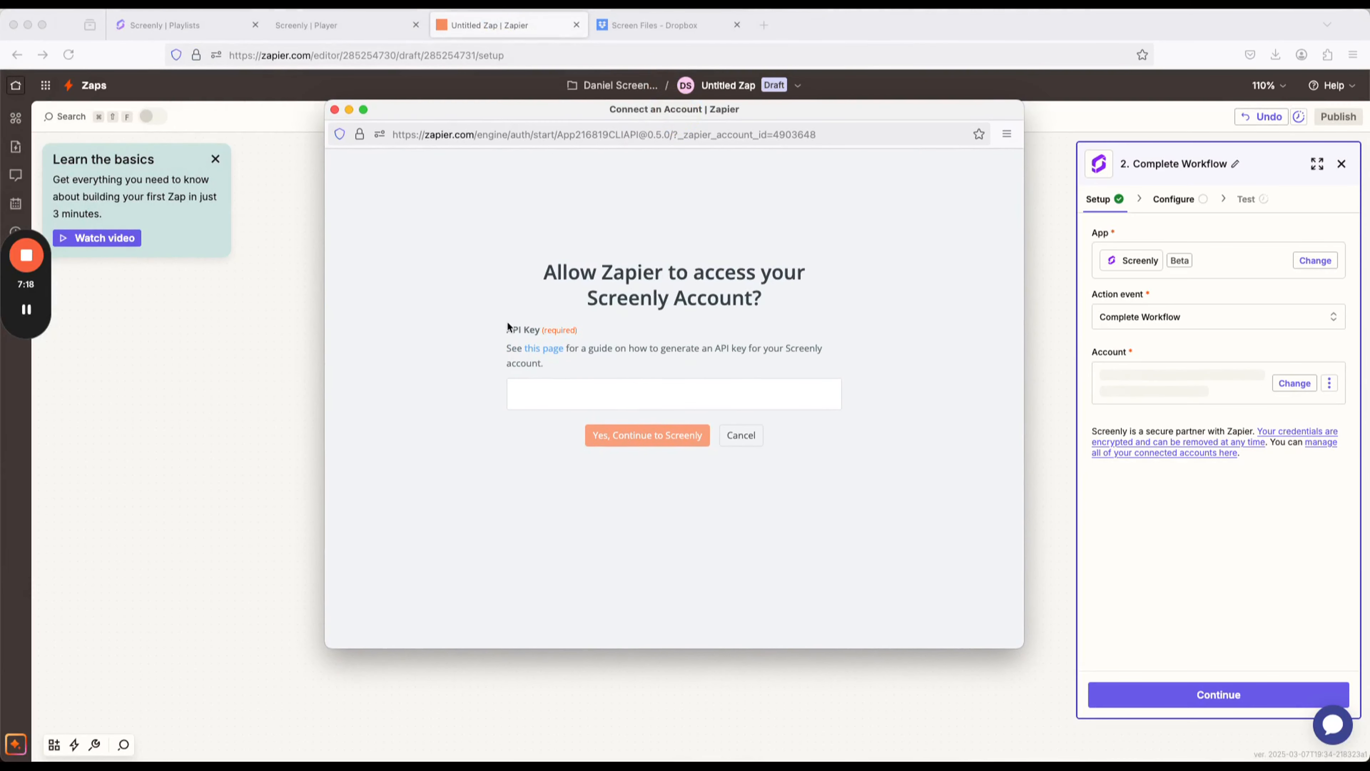
{"action": "left_click_drag", "start_coordinate": [508, 327], "coordinate": [542, 330]}
Switch to Screenly, reveal the API tokens in the security settings, and enter Zapier as the new token's name.
{"action": "left_click", "coordinate": [183, 26]}
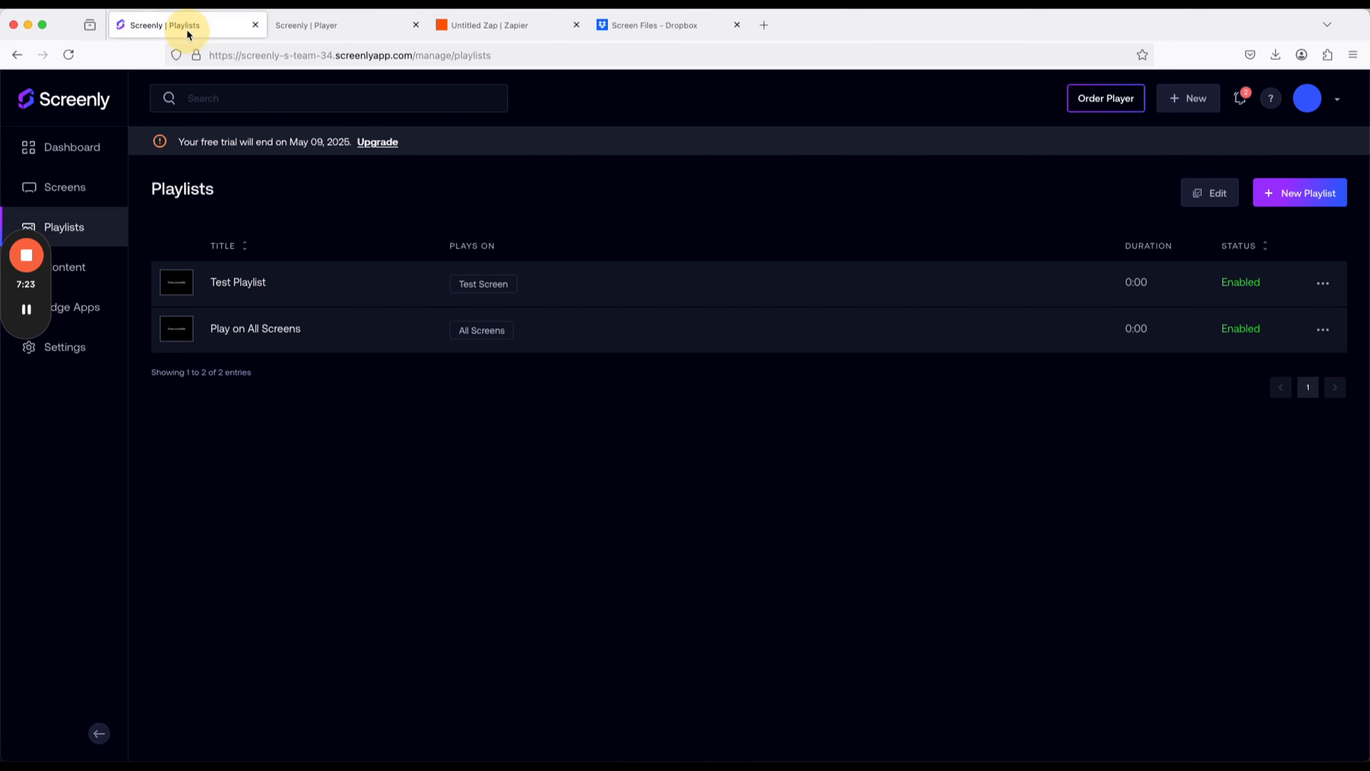
{"action": "left_click_drag", "start_coordinate": [44, 263], "coordinate": [52, 419]}
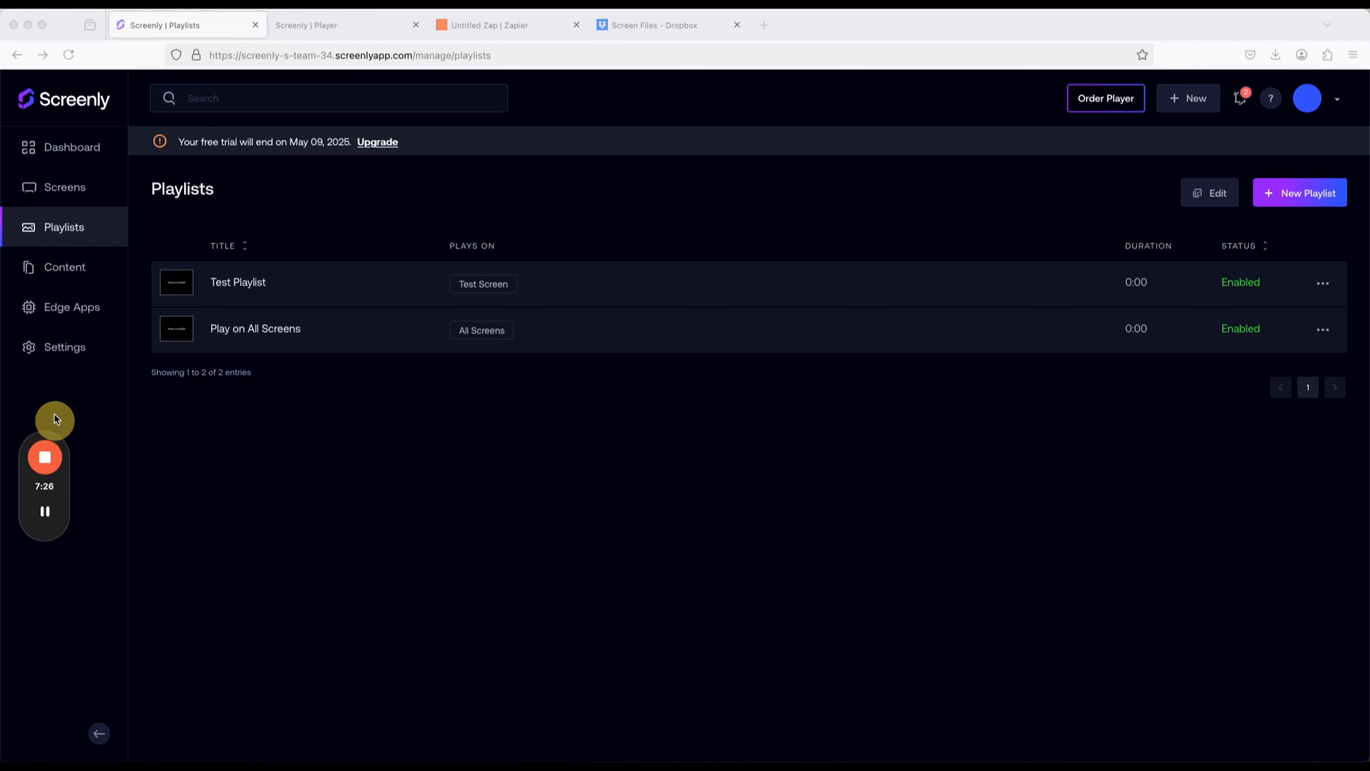
{"action": "left_click", "coordinate": [65, 351]}
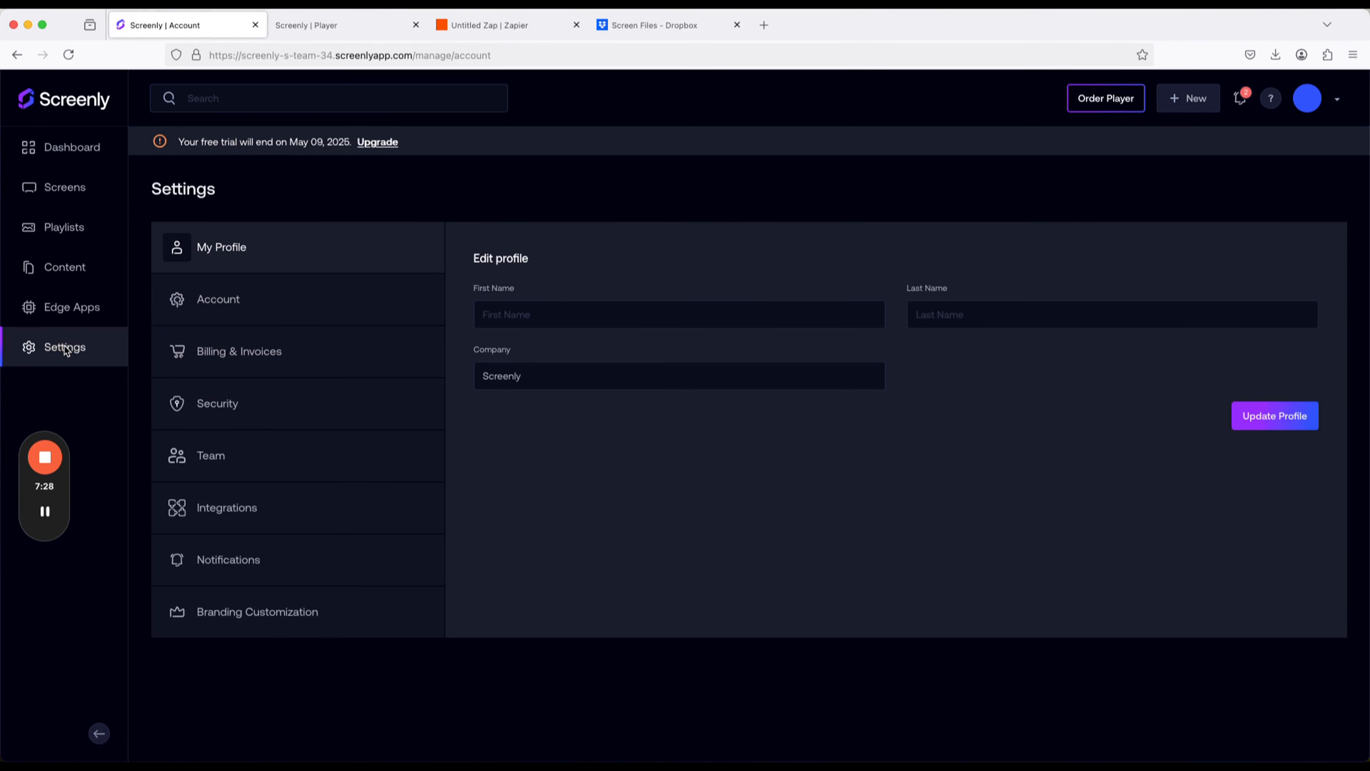
{"action": "left_click", "coordinate": [224, 411]}
{"action": "scroll", "coordinate": [697, 552], "scroll_direction": "down", "scroll_amount": 2}
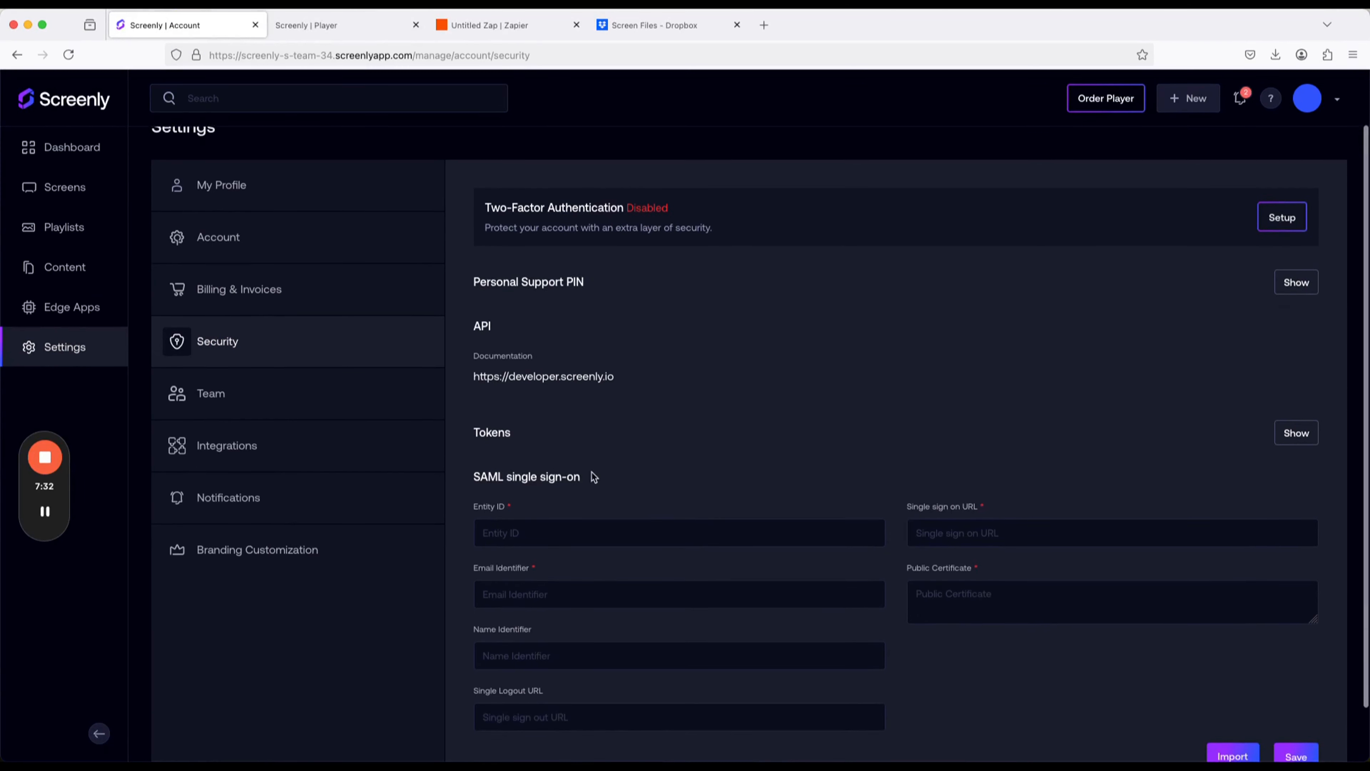
{"action": "left_click", "coordinate": [1296, 441]}
{"action": "scroll", "coordinate": [701, 486], "scroll_direction": "down", "scroll_amount": 1}
{"action": "left_click", "coordinate": [581, 539]}
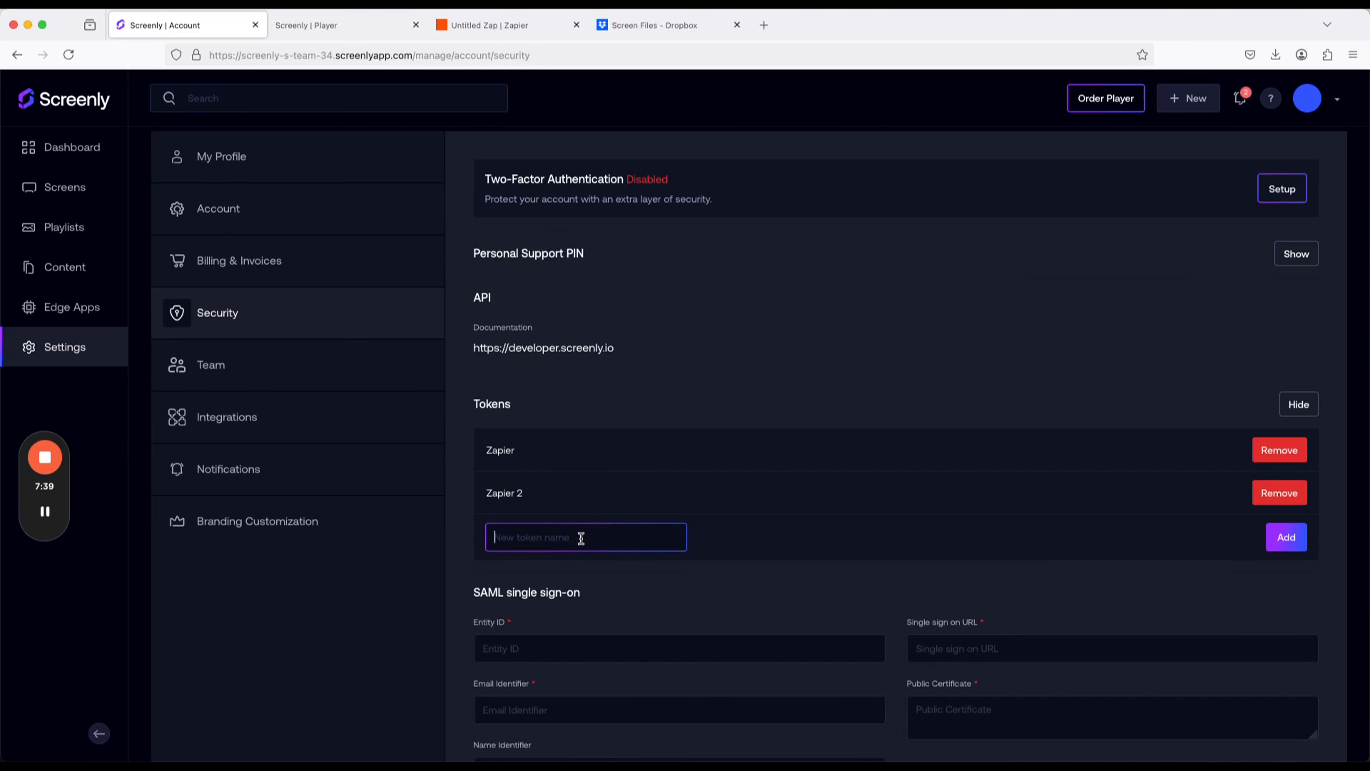
{"action": "type", "text": "Zapier"}
Switch to Zapier and continue past the account setup of the Screenly action.
{"action": "left_click", "coordinate": [485, 34]}
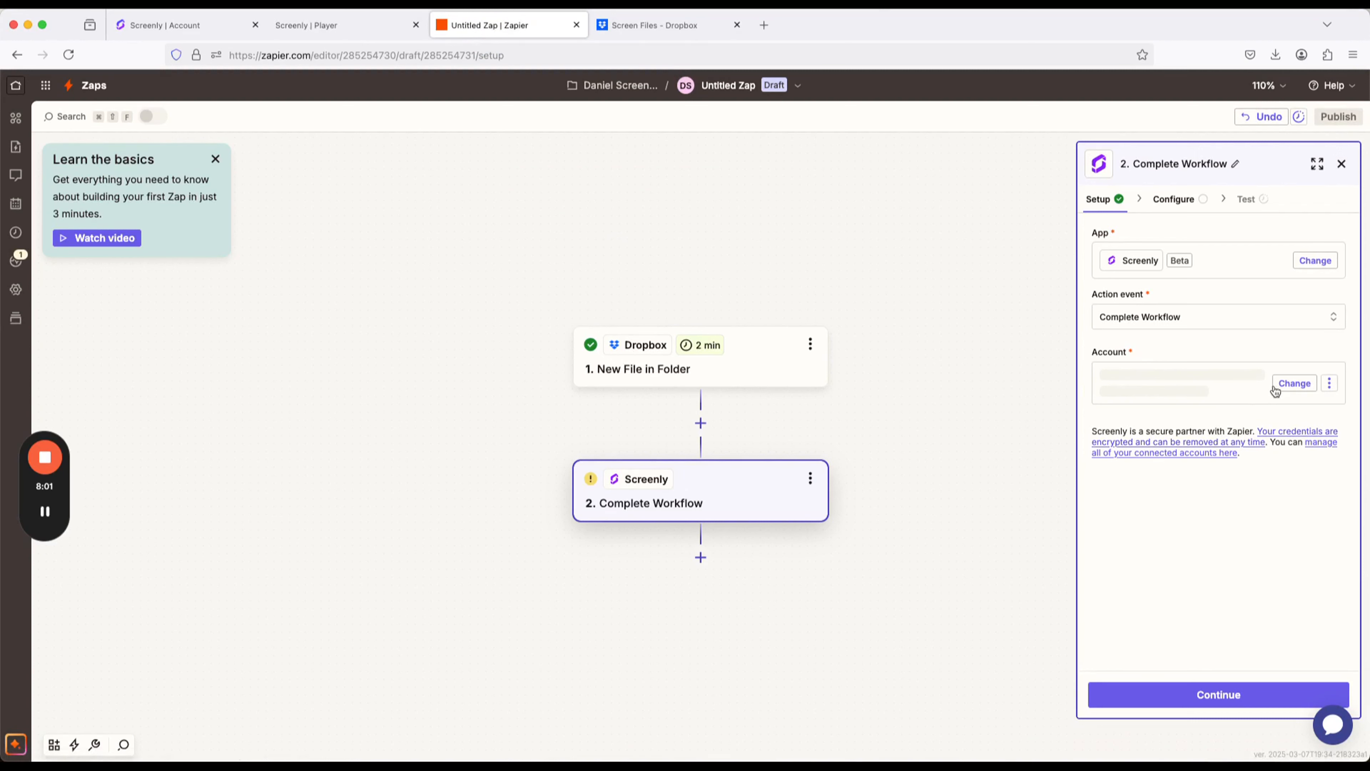
{"action": "left_click", "coordinate": [1218, 489]}
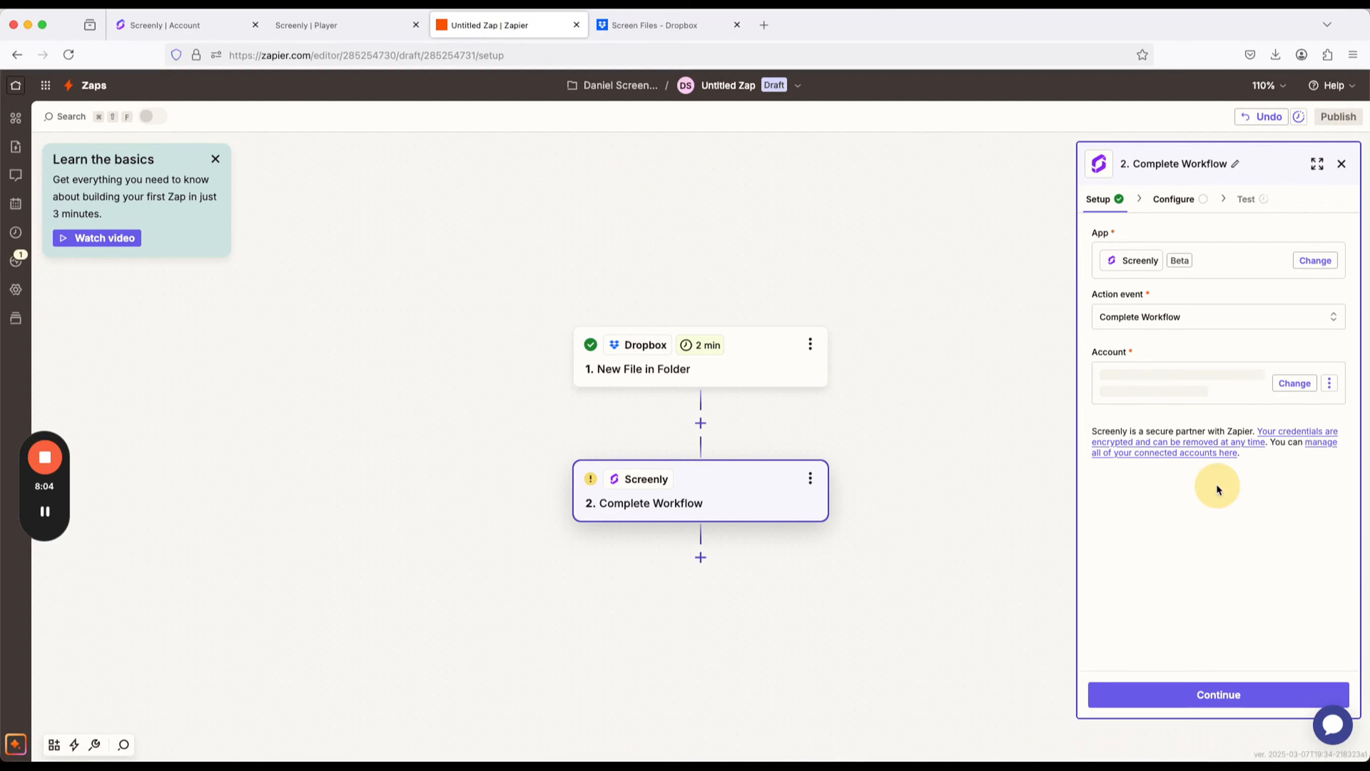
{"action": "left_click", "coordinate": [1203, 697]}
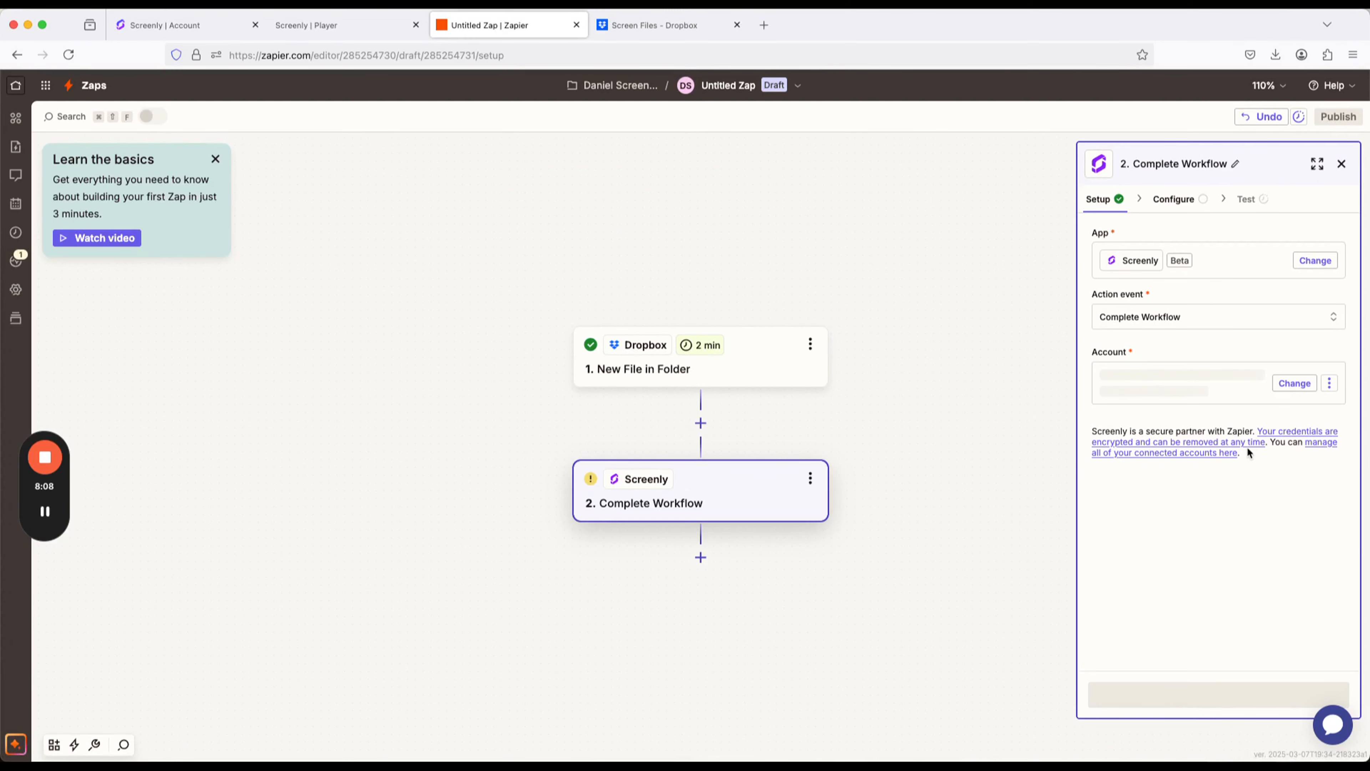
{"action": "left_click", "coordinate": [1330, 382]}
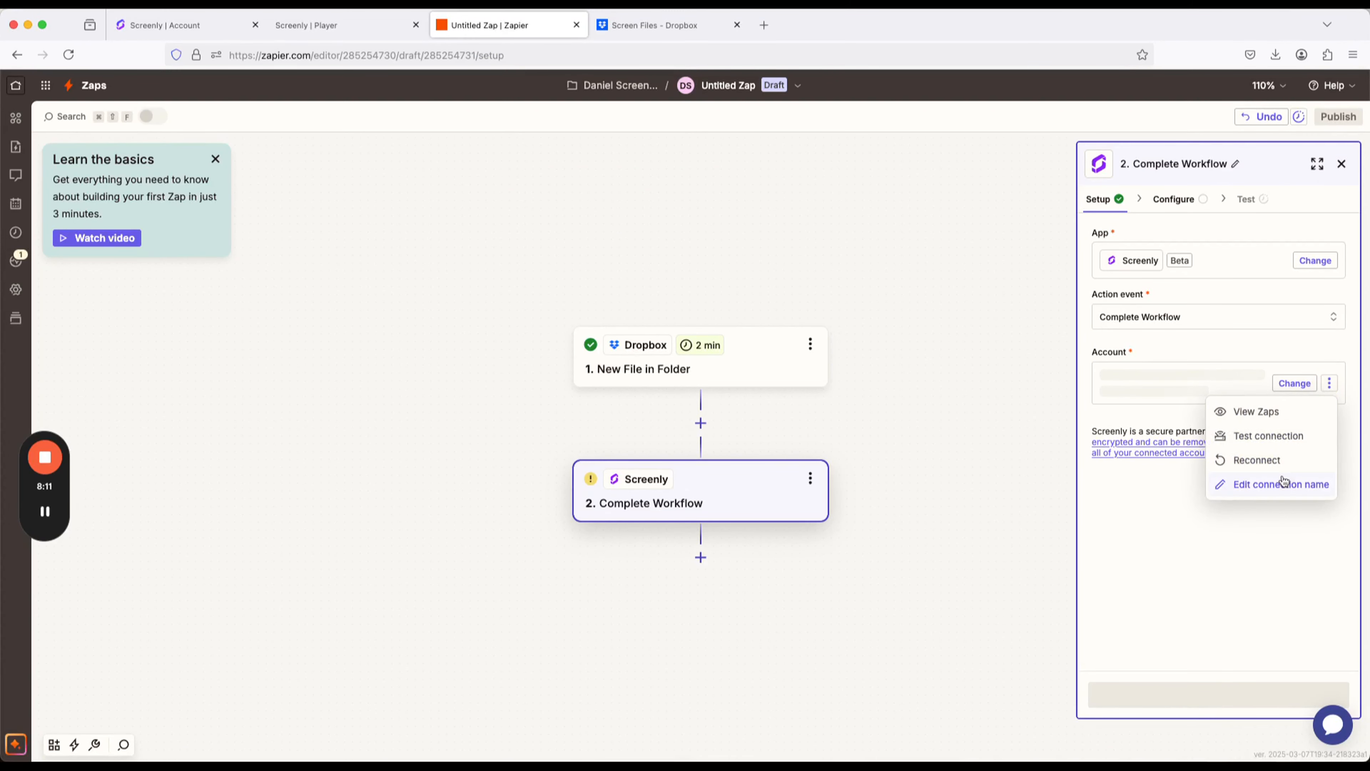
{"action": "left_click", "coordinate": [1277, 460]}
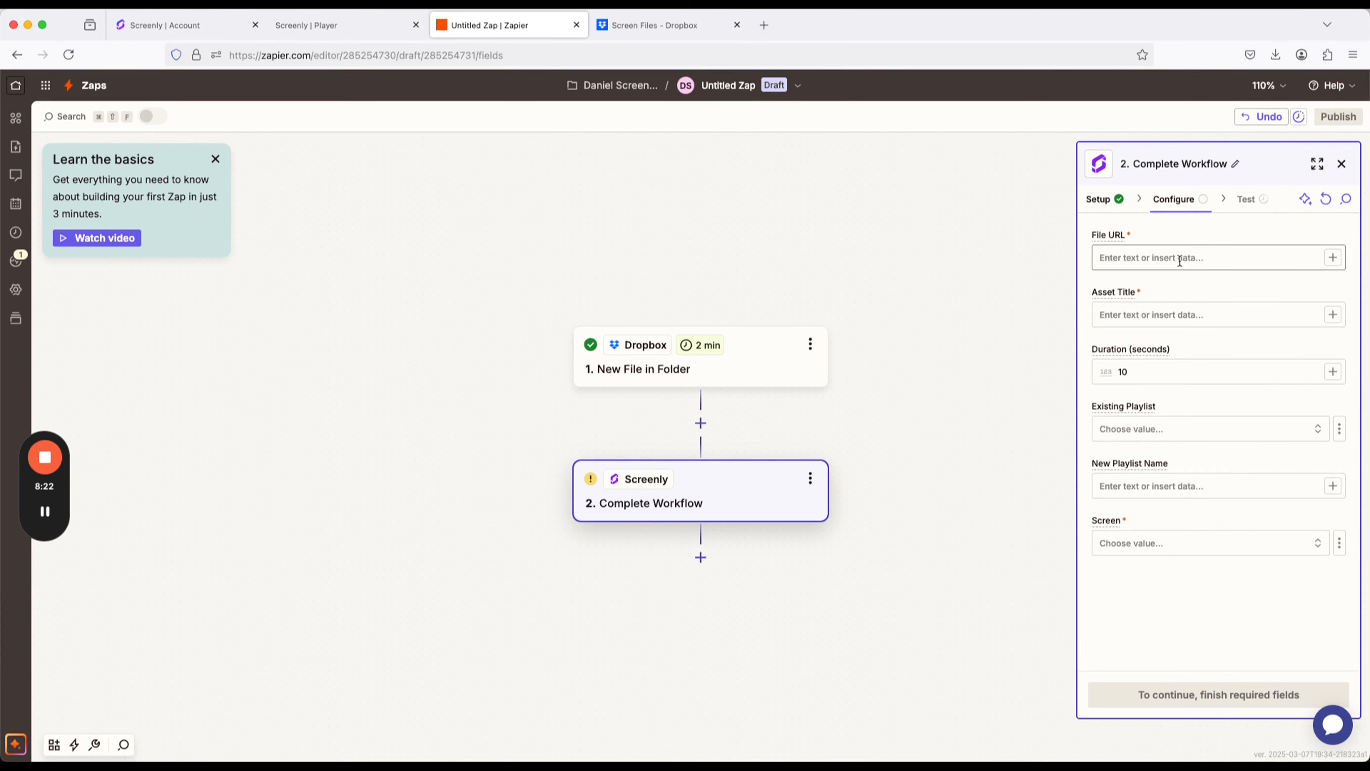
Map the Screenly action's File URL to the Dropbox File and its Asset Title to the Dropbox File Name.
{"action": "left_click", "coordinate": [1151, 260]}
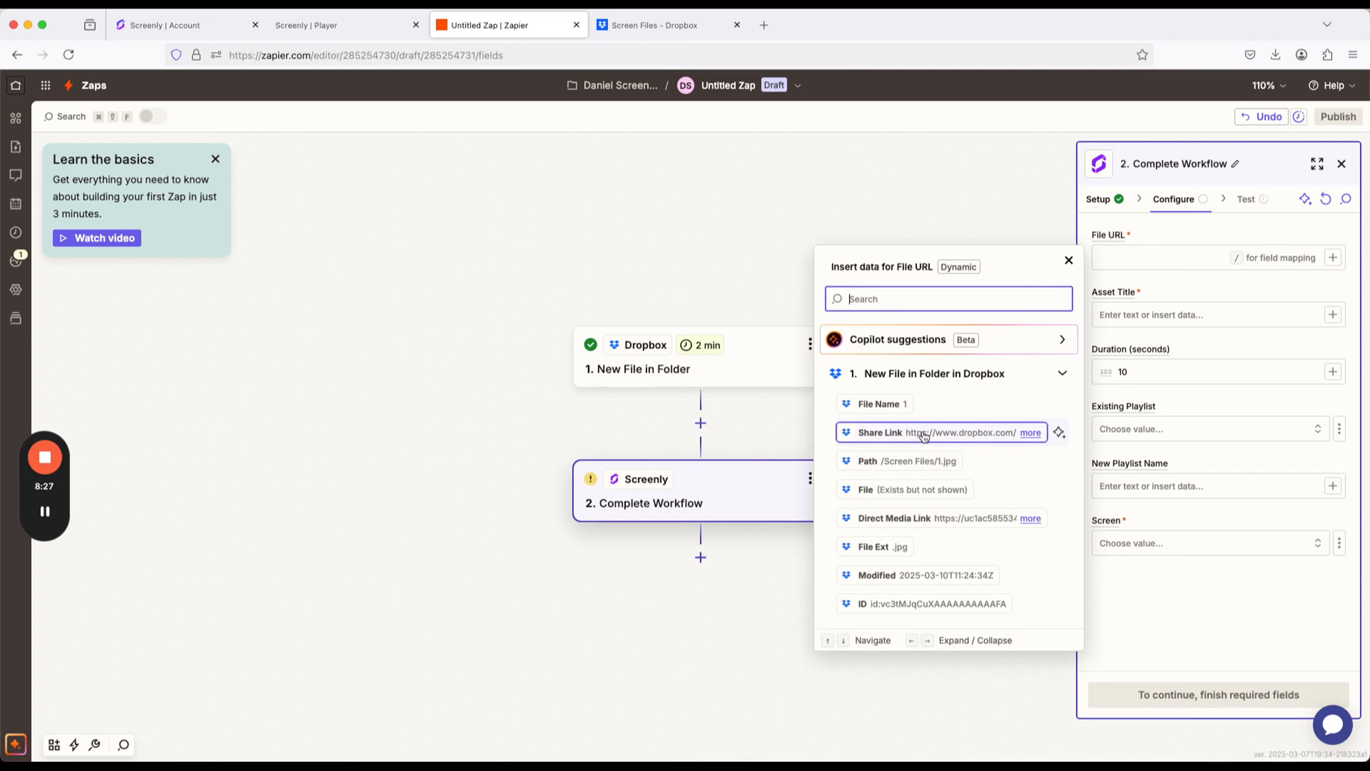
{"action": "left_click", "coordinate": [914, 490]}
{"action": "left_click", "coordinate": [1333, 315]}
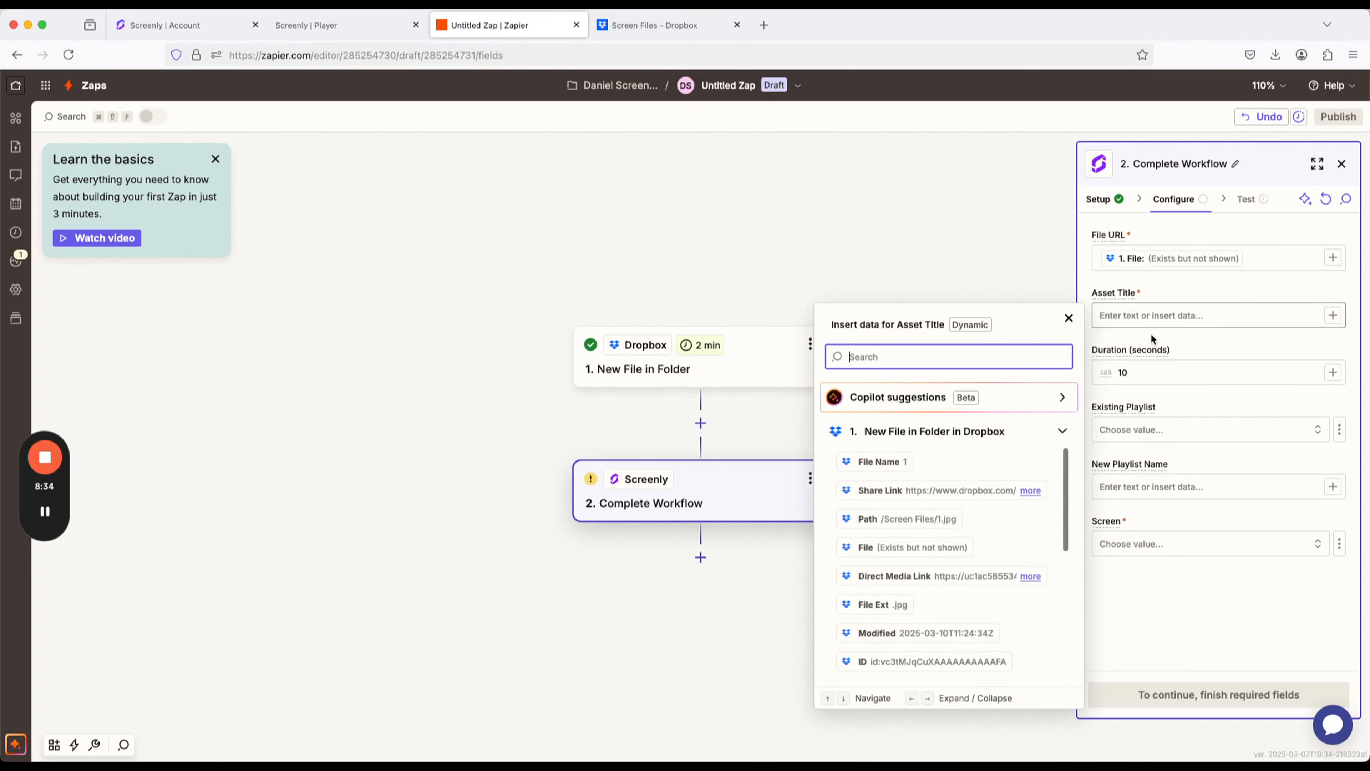
{"action": "left_click", "coordinate": [874, 461]}
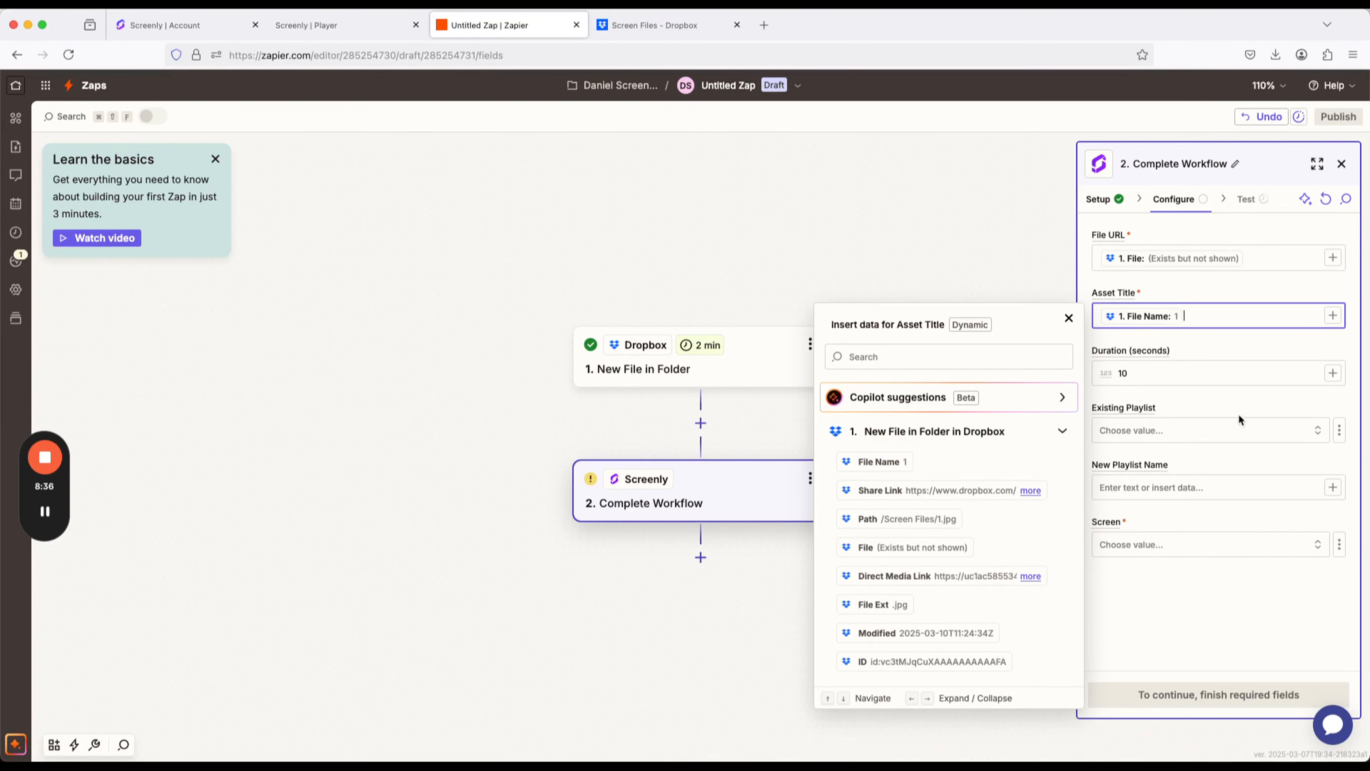
Set the Screenly action's duration to 30 seconds and choose Test Playlist as the existing playlist.
{"action": "left_click", "coordinate": [1124, 376]}
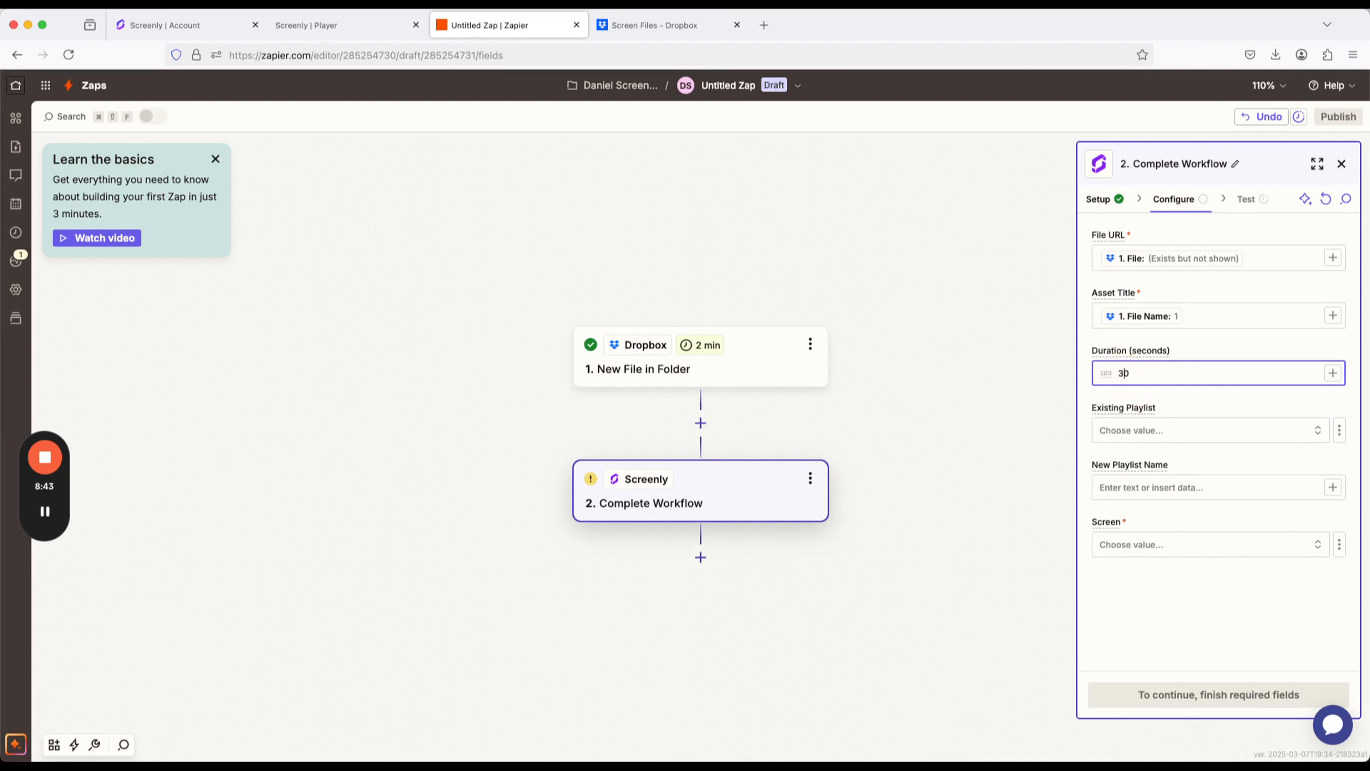
{"action": "left_click", "coordinate": [1196, 394]}
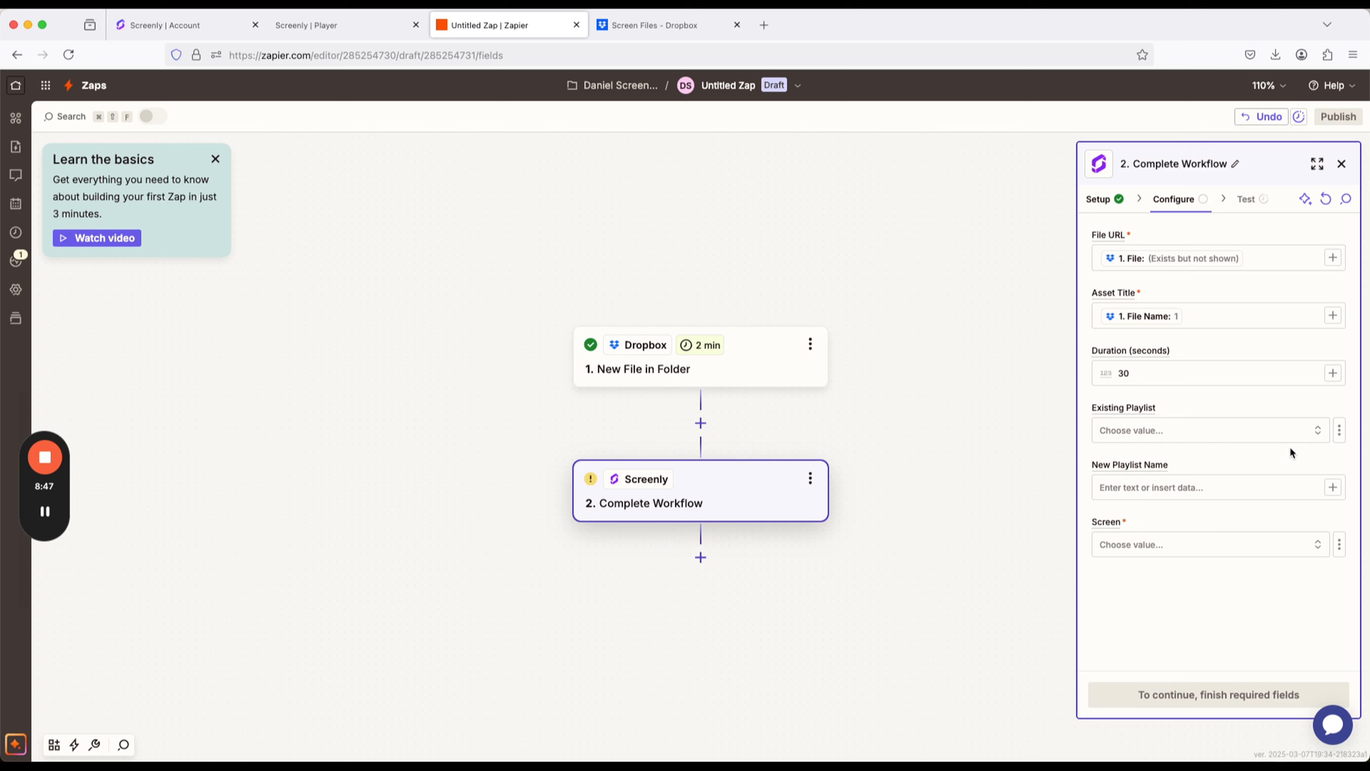
{"action": "left_click", "coordinate": [1172, 433]}
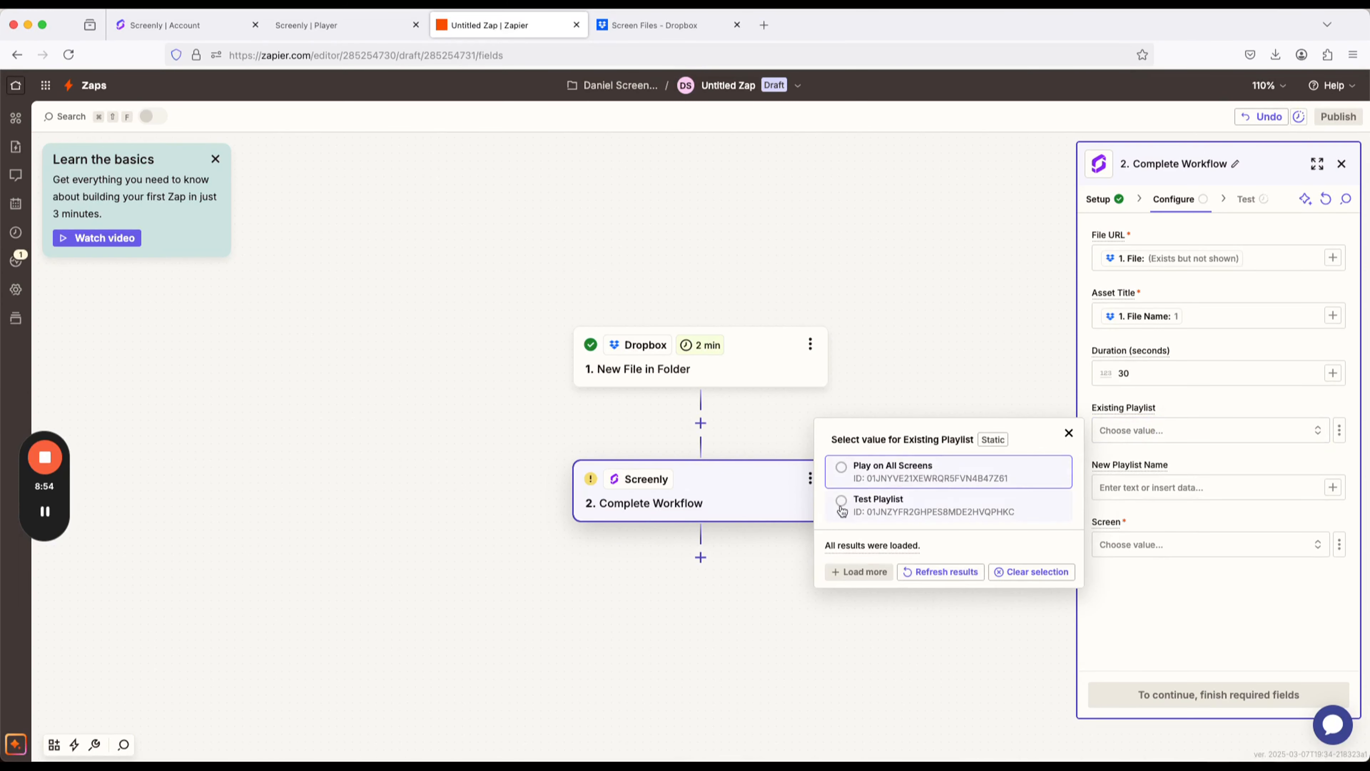
{"action": "left_click", "coordinate": [841, 509]}
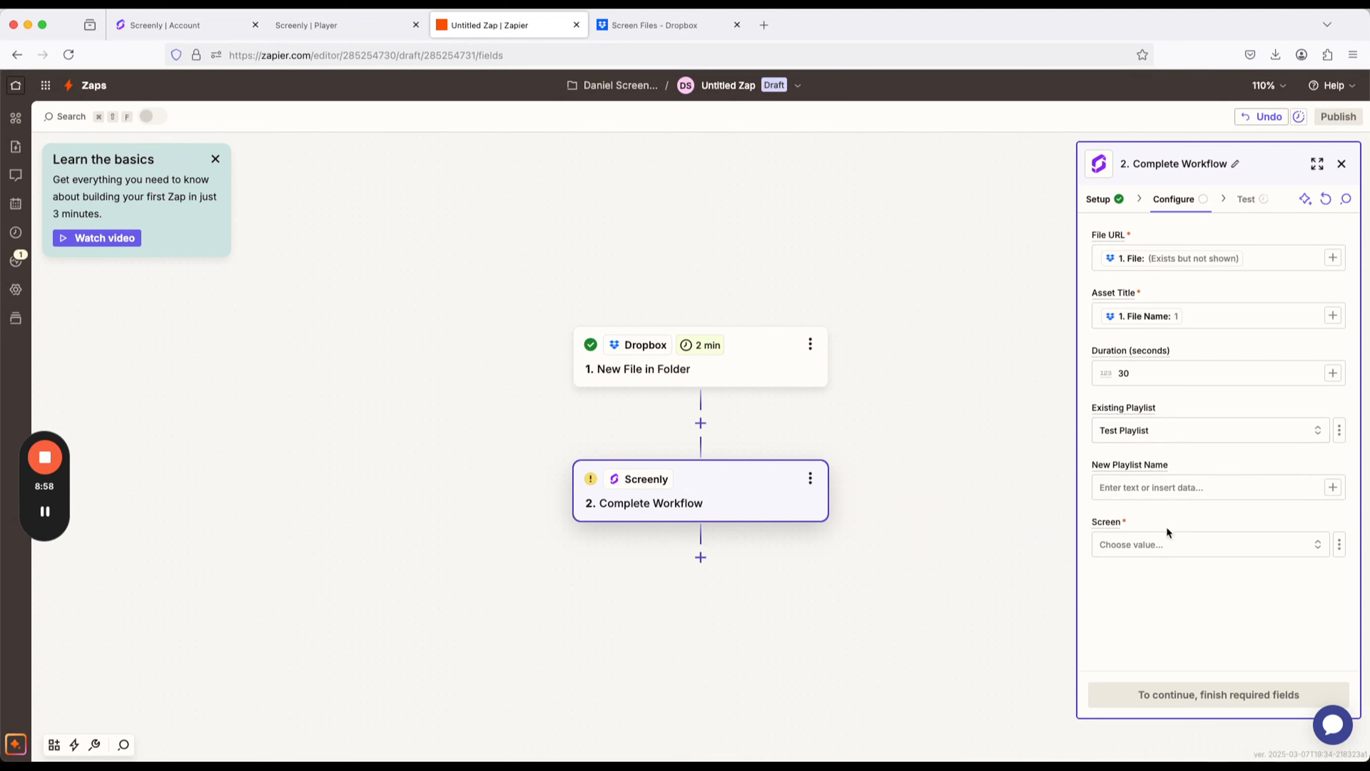
Choose Test Screen as the action's screen and run the test of the Screenly step.
{"action": "left_click", "coordinate": [1167, 547]}
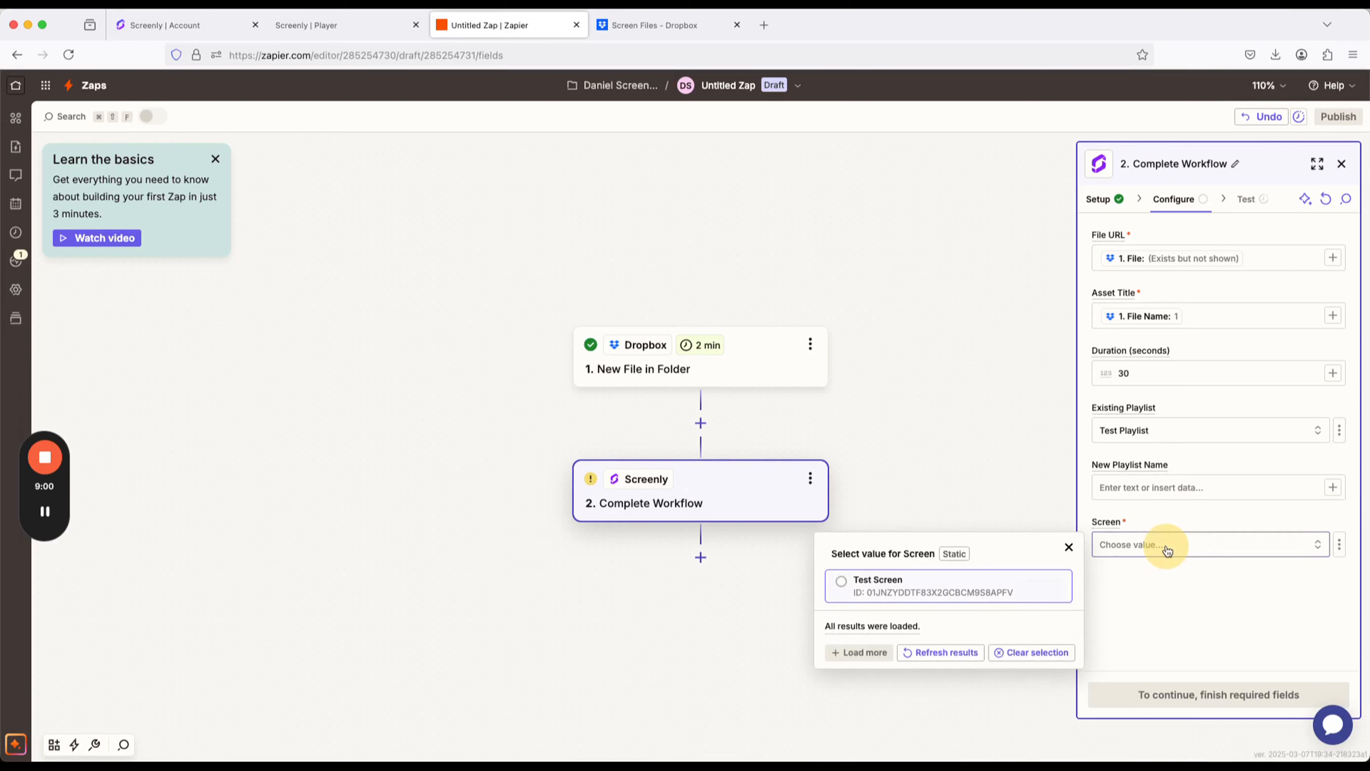
{"action": "left_click", "coordinate": [842, 585]}
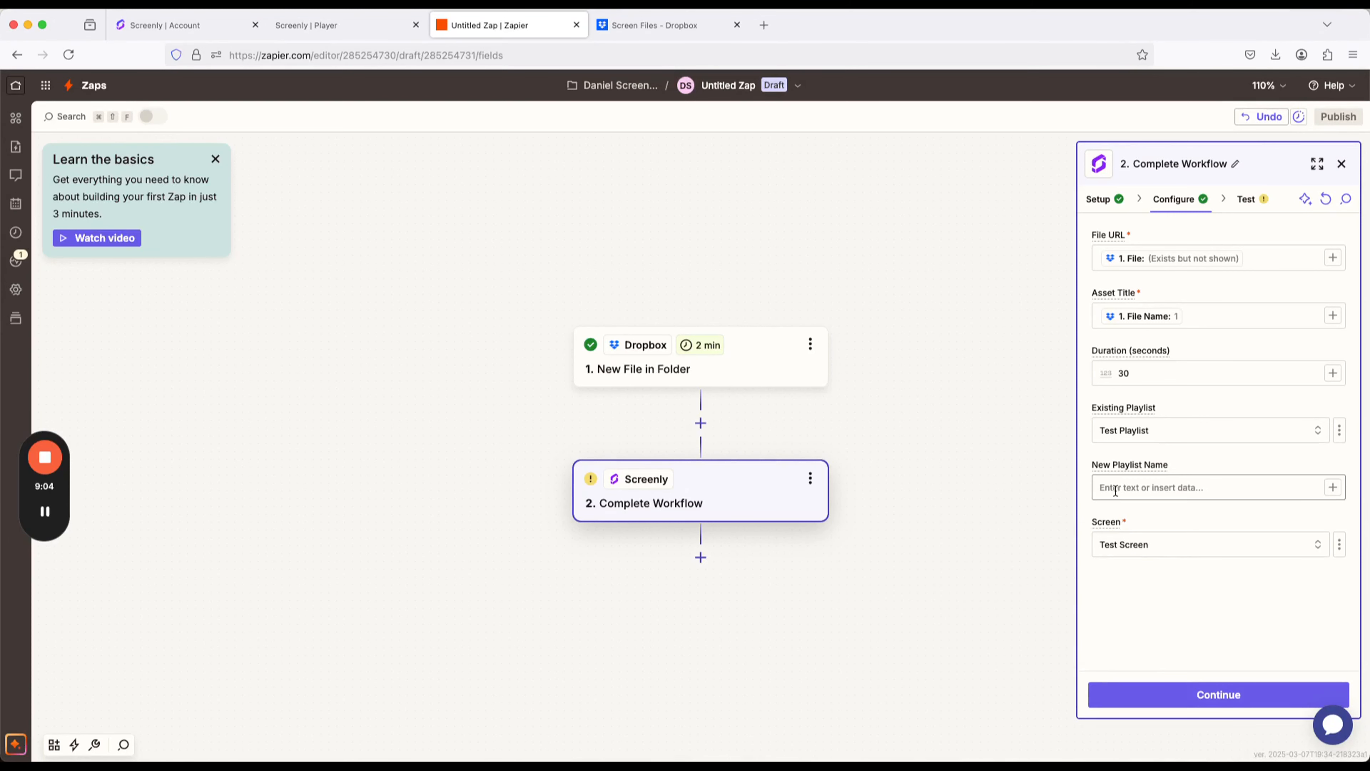
{"action": "left_click", "coordinate": [1201, 701]}
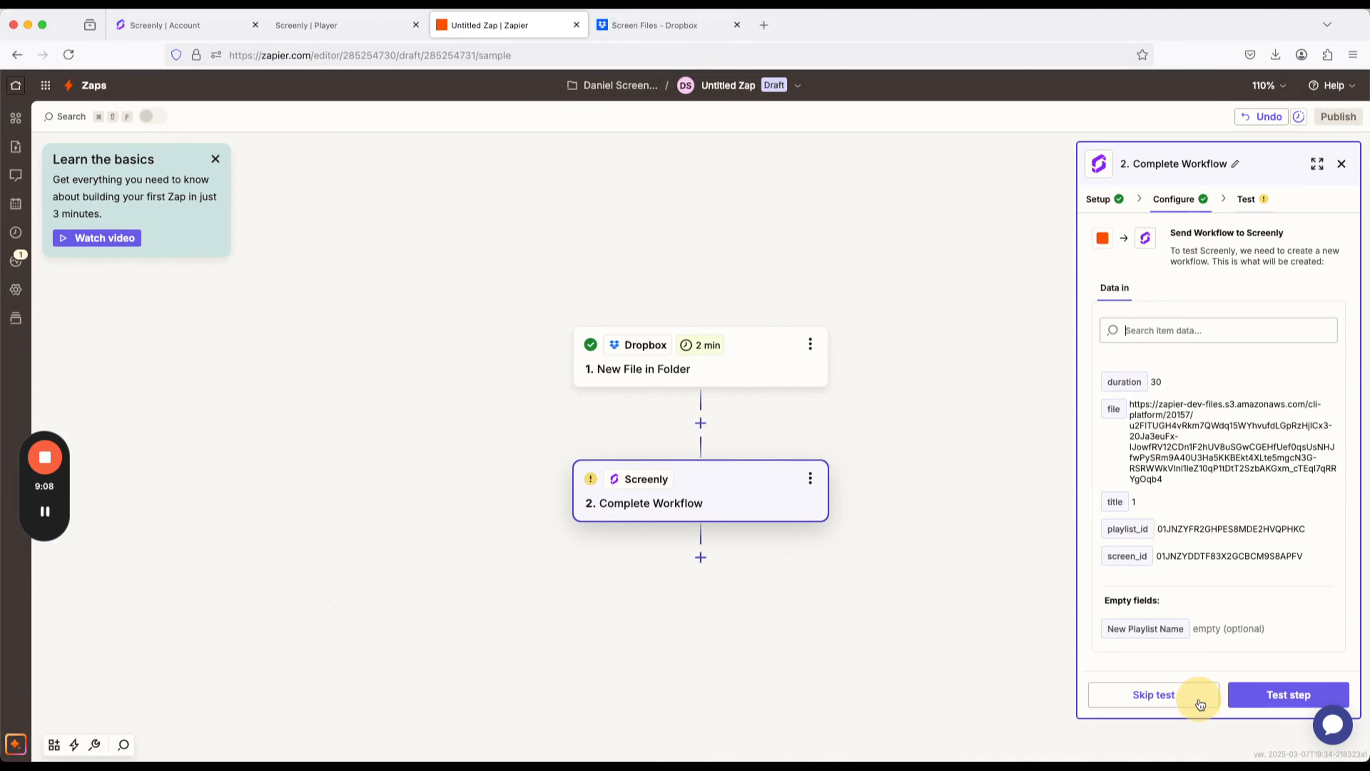
{"action": "left_click", "coordinate": [1270, 702]}
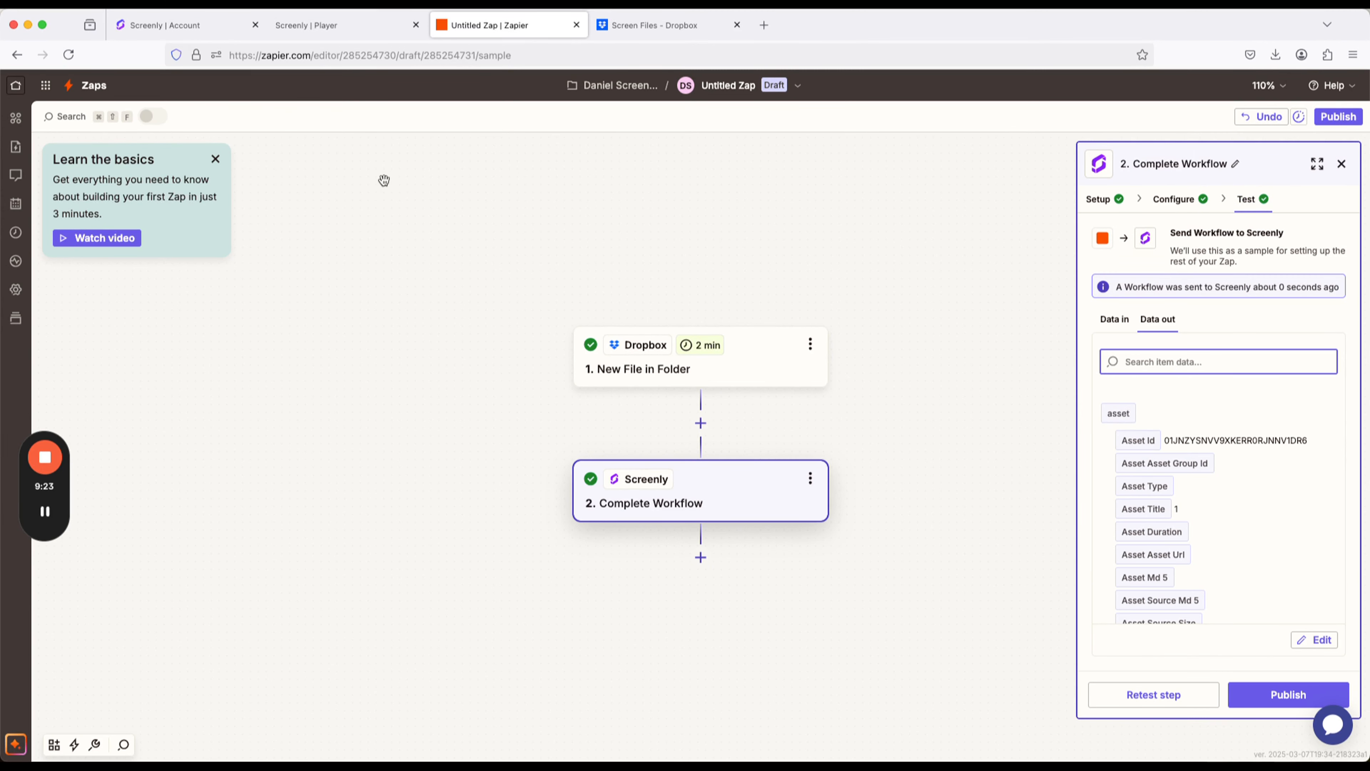
Switch to Screenly and open Test Playlist to check its content list for the file sent by the Zap.
{"action": "left_click", "coordinate": [208, 31]}
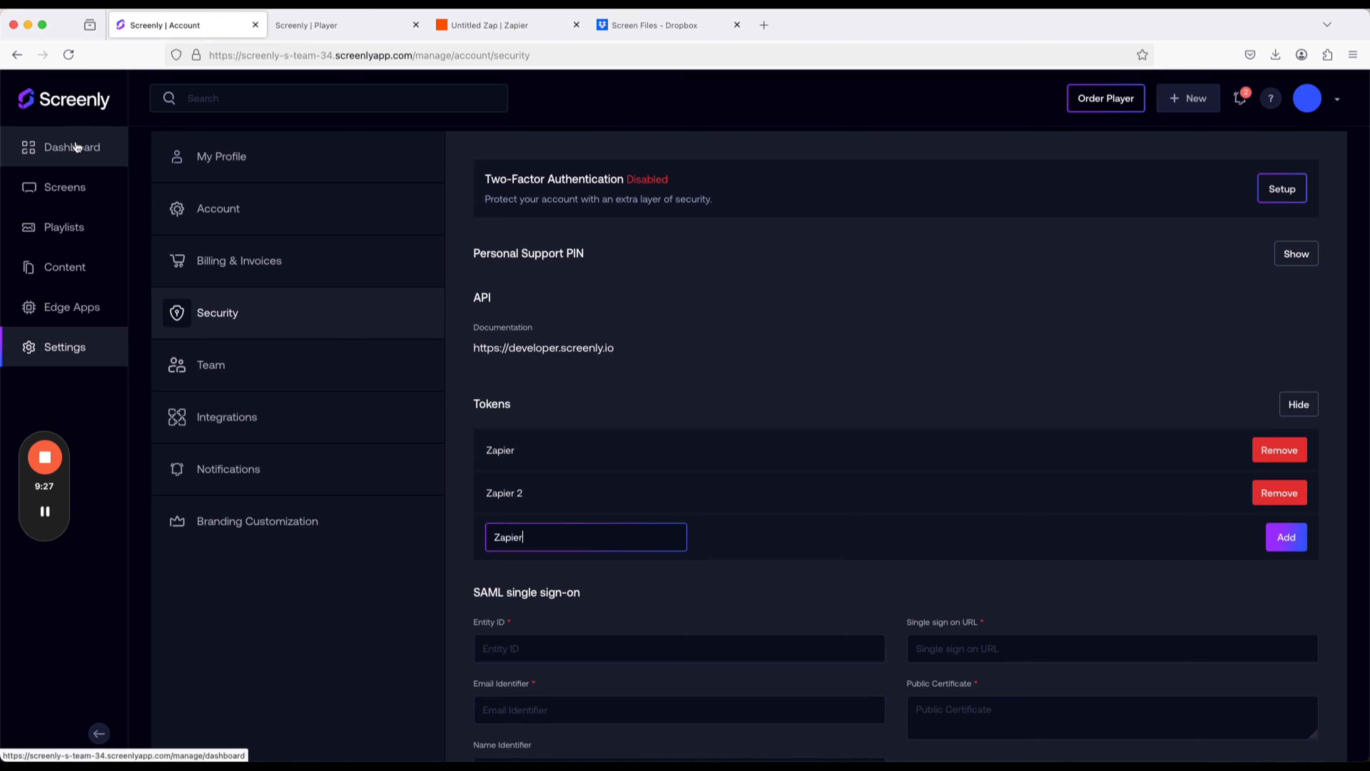
{"action": "left_click", "coordinate": [53, 229]}
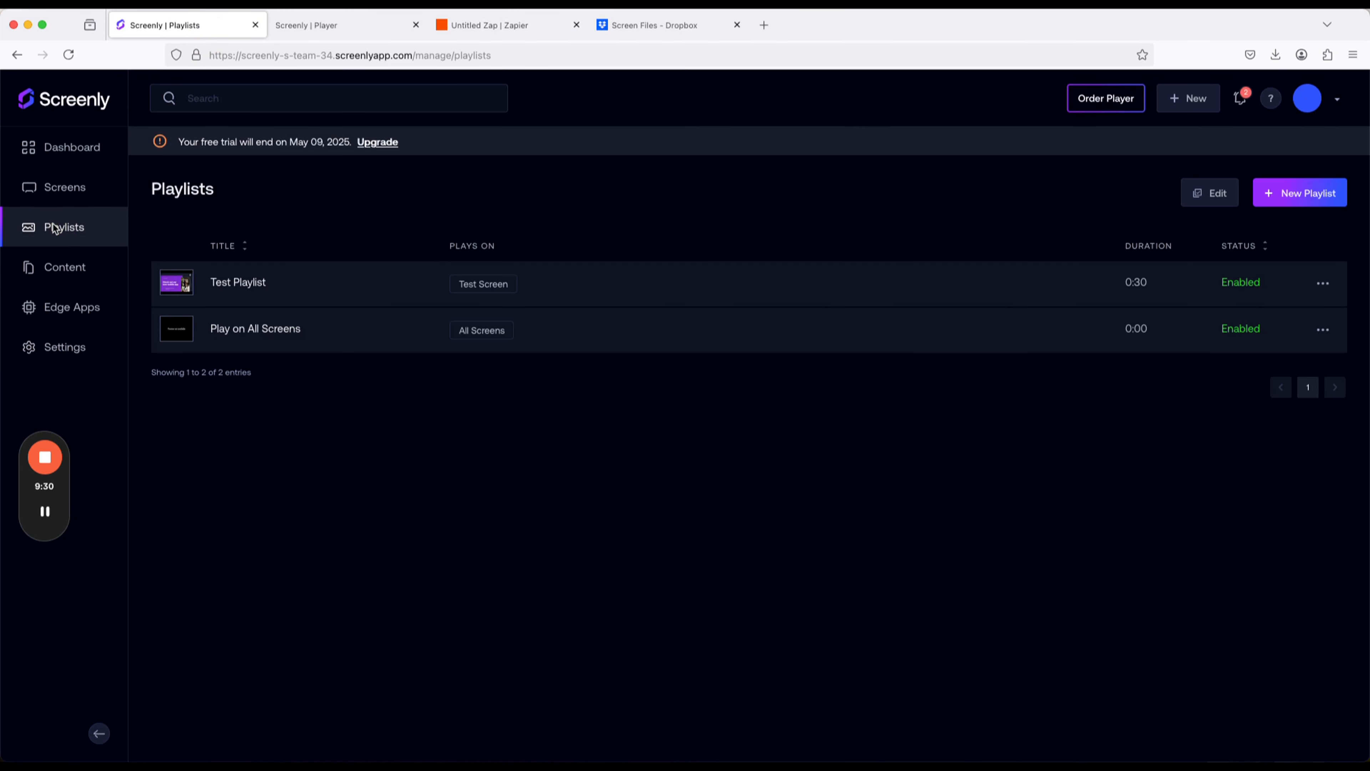
{"action": "left_click", "coordinate": [233, 284]}
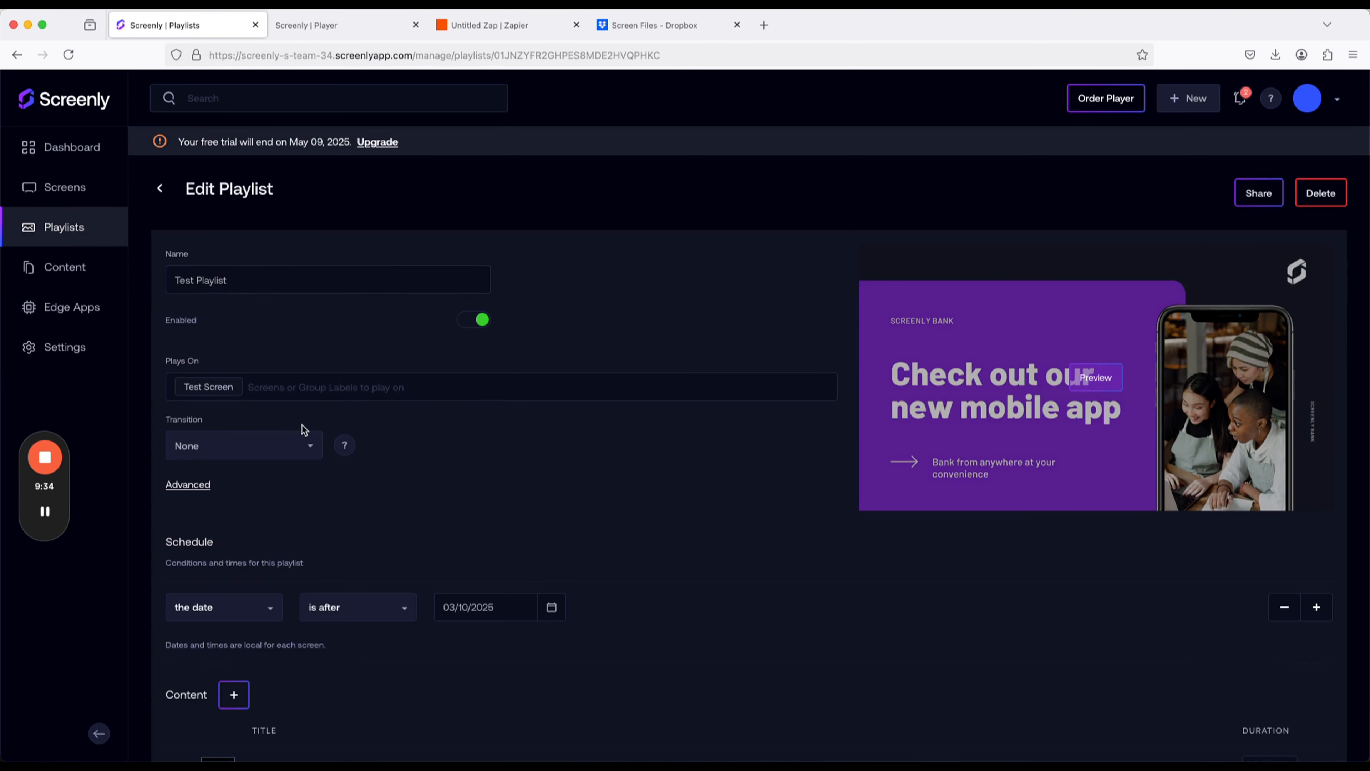
{"action": "scroll", "coordinate": [291, 464], "scroll_direction": "down", "scroll_amount": 2}
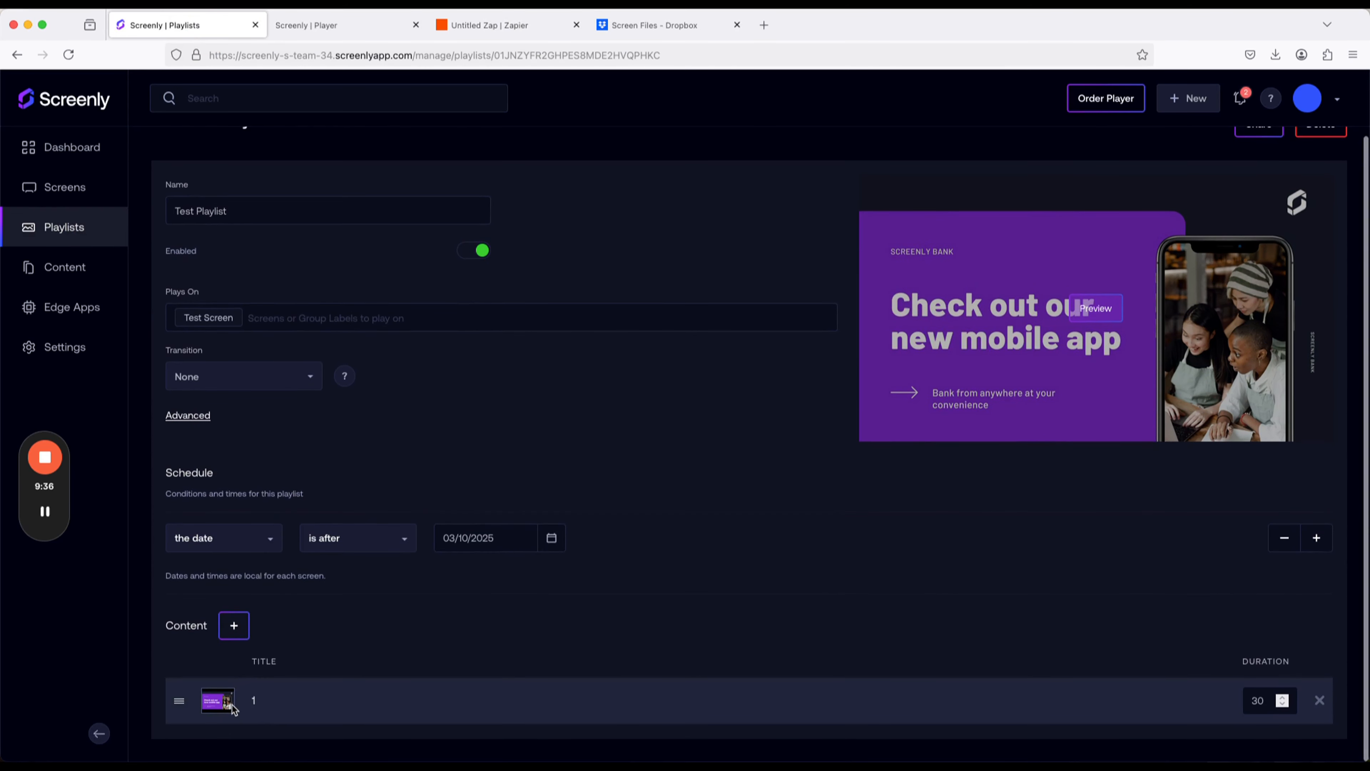